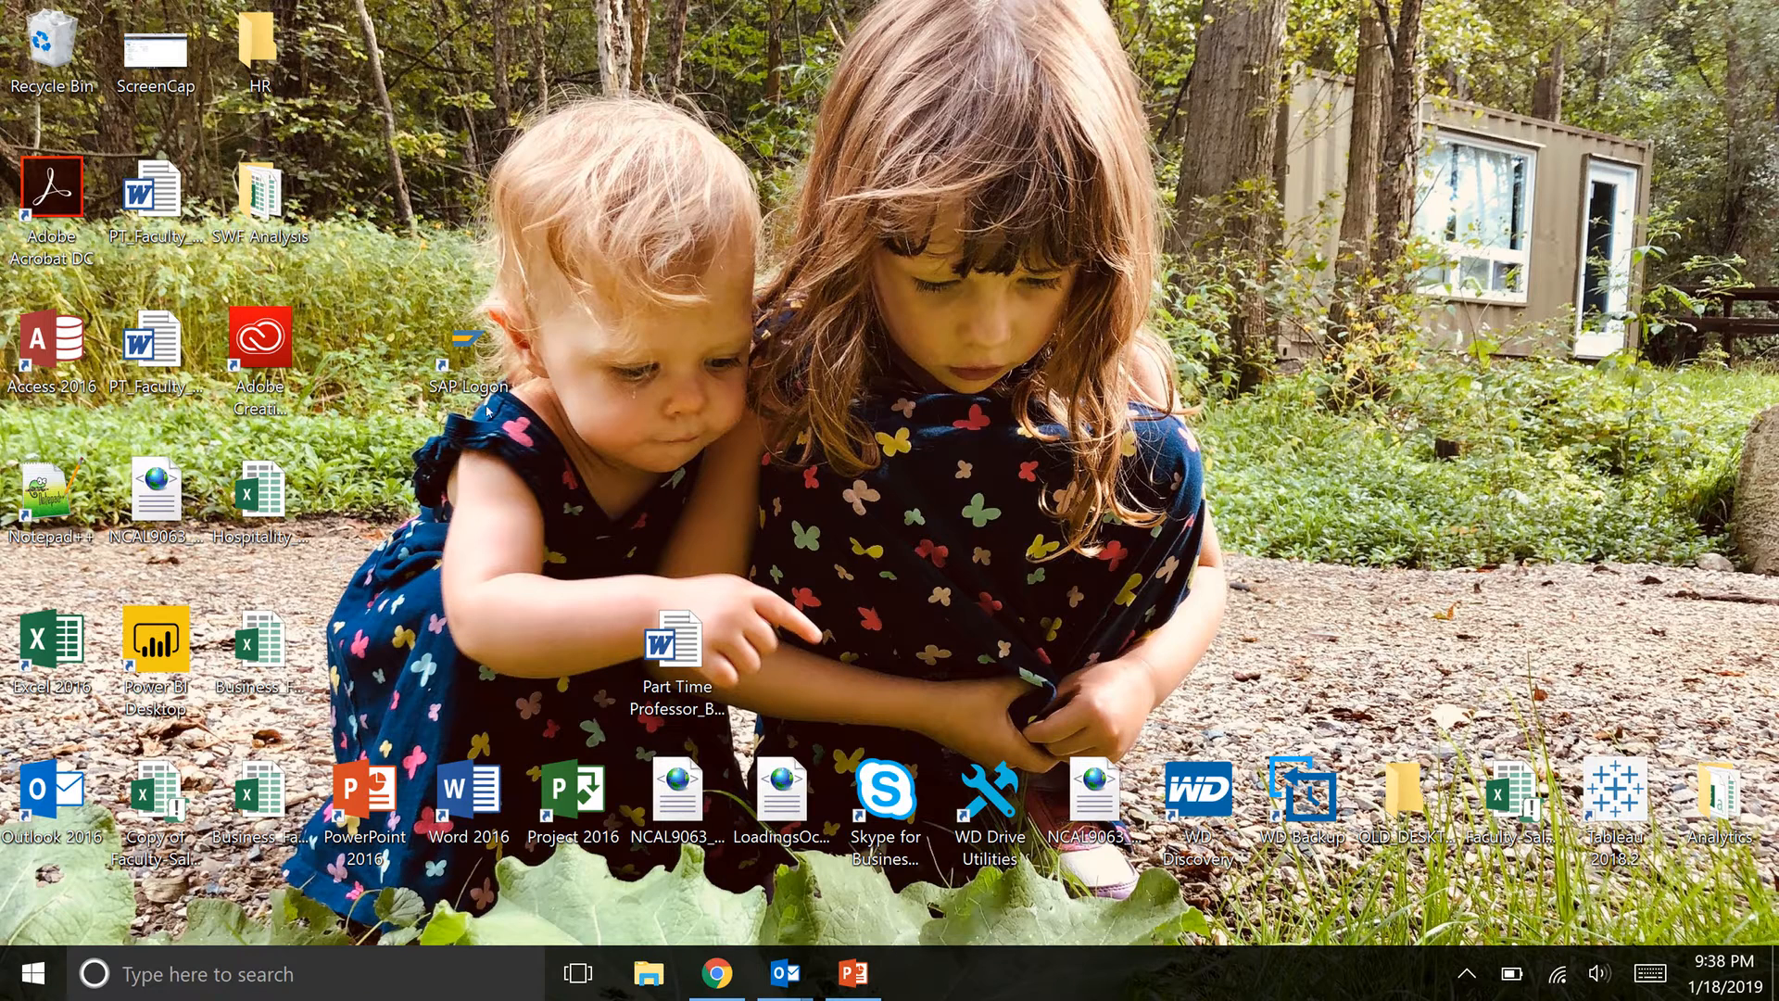
# Step: Launch SAP Logon and log on to the FS1 Fitter Snacker Overview system, client 402, as user fs-48 with the account password
pyautogui.doubleClick(483, 342)
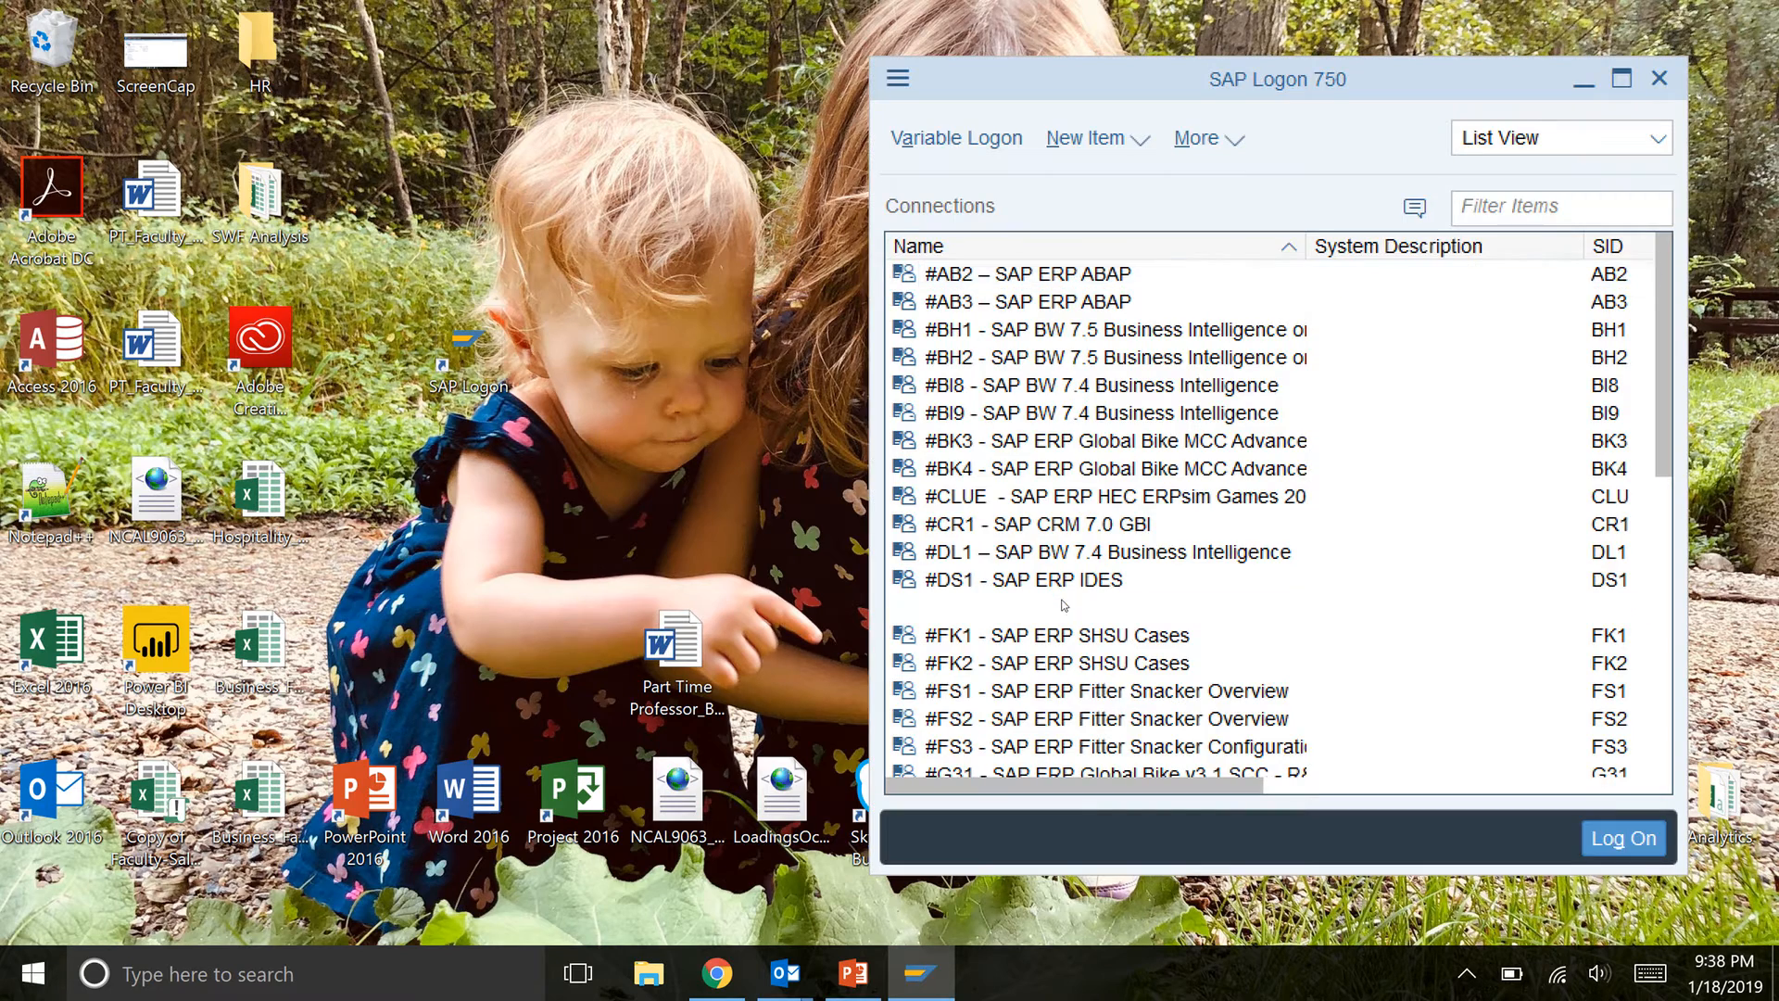
pyautogui.doubleClick(1005, 691)
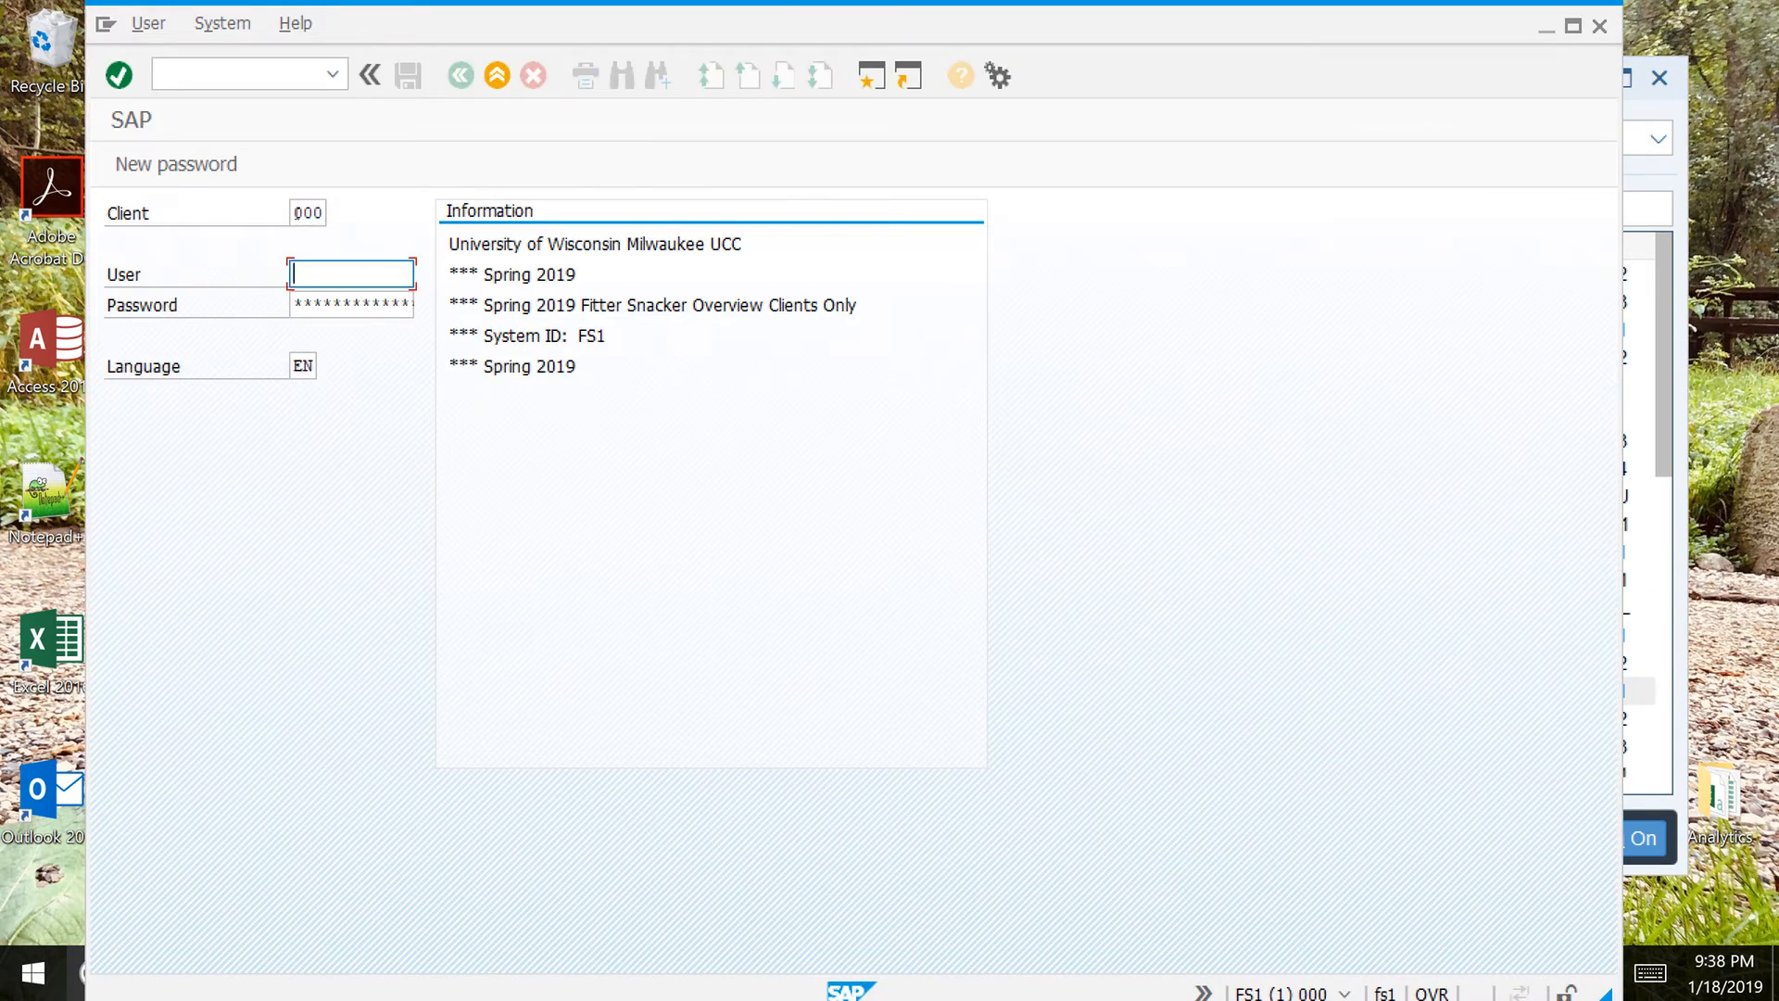
pyautogui.doubleClick(320, 214)
pyautogui.write('402')
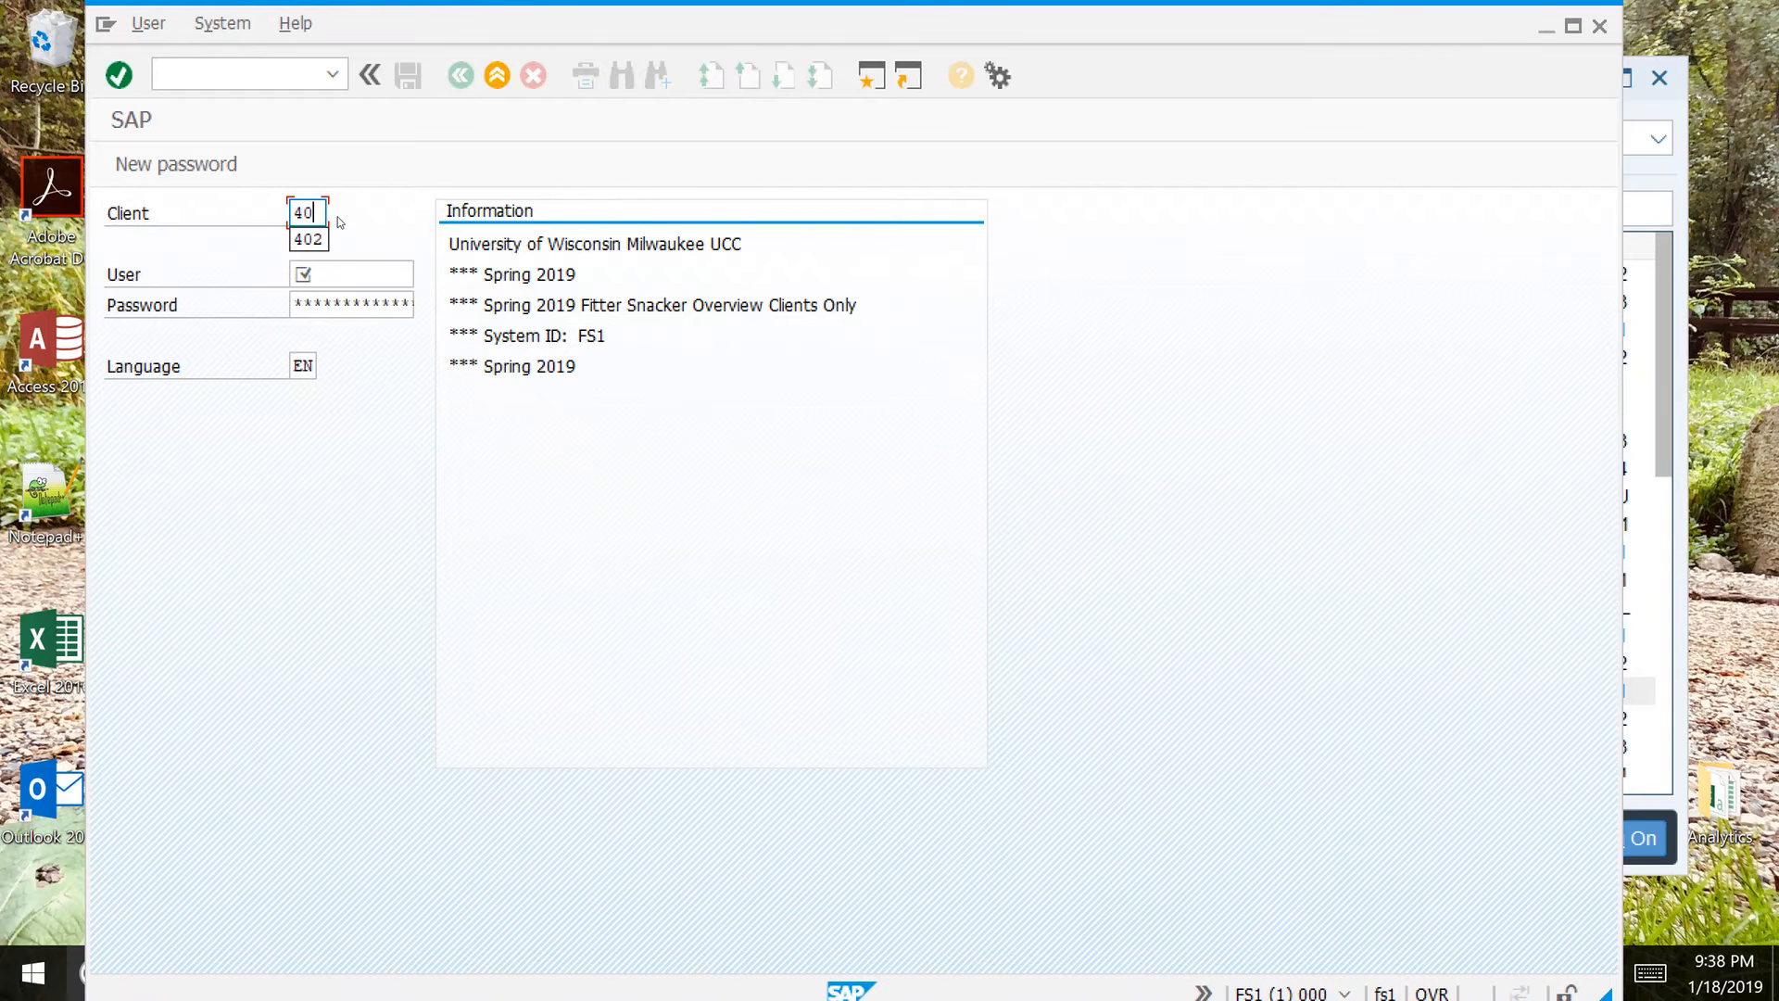
pyautogui.press('Tab')
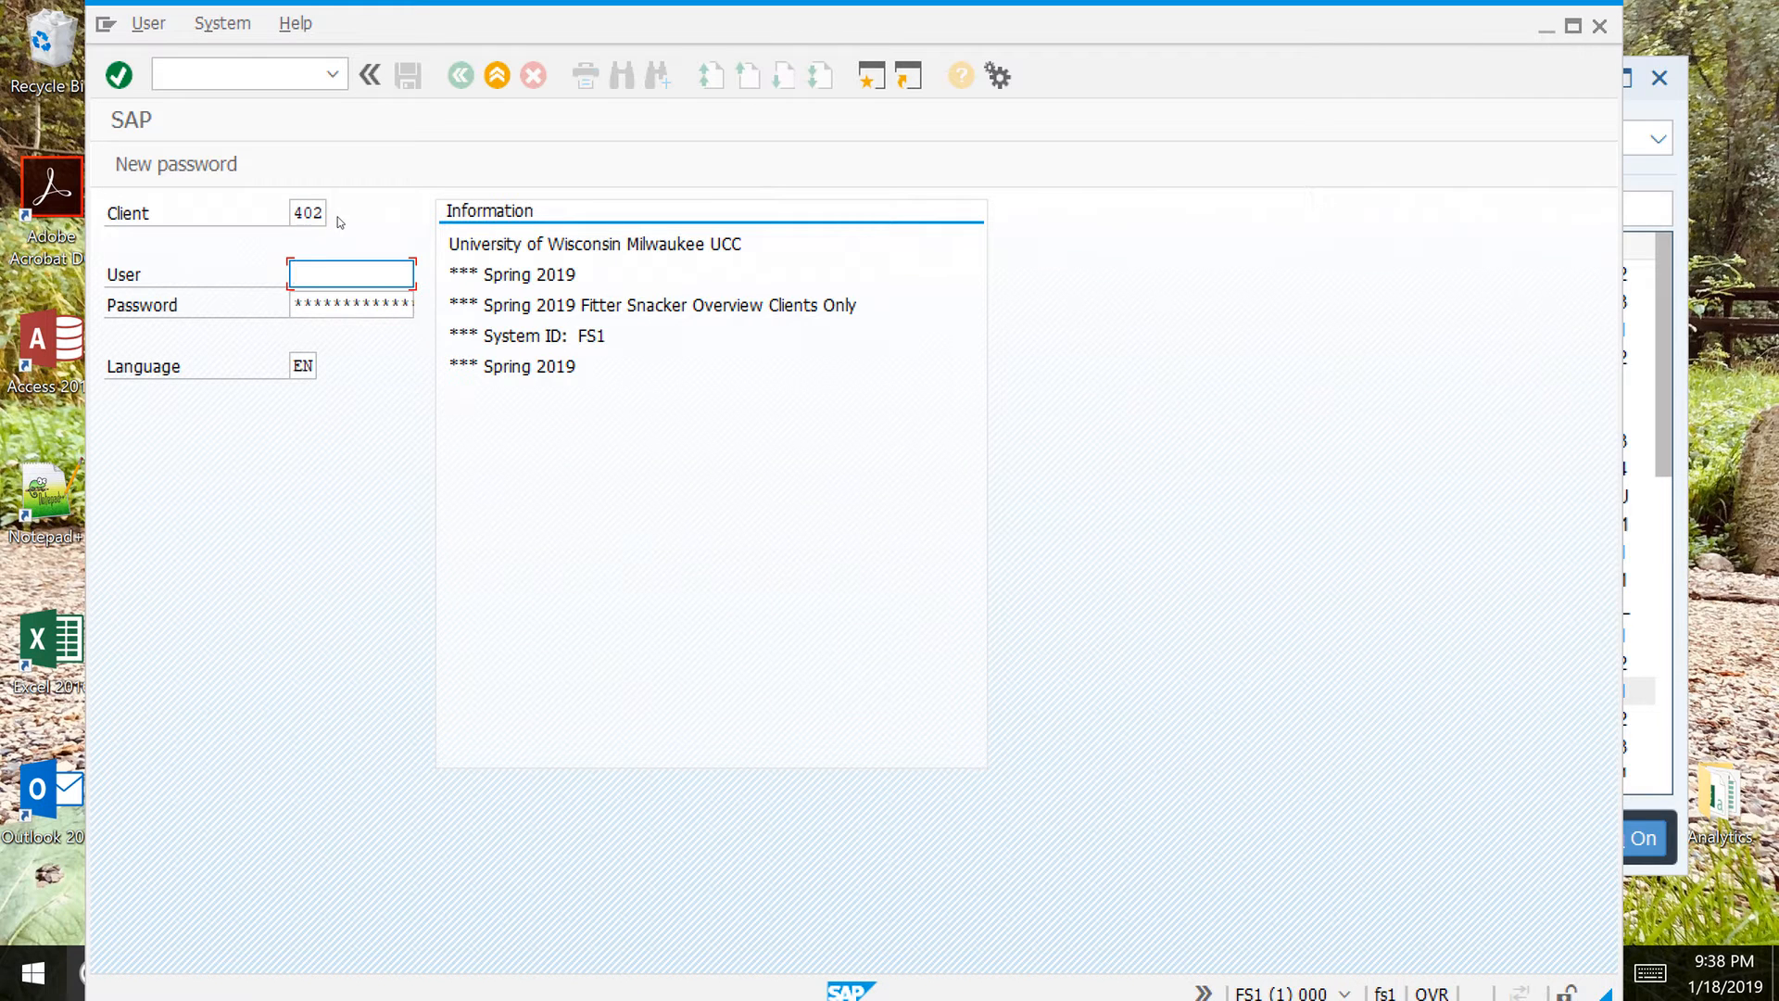
pyautogui.write('fs-4')
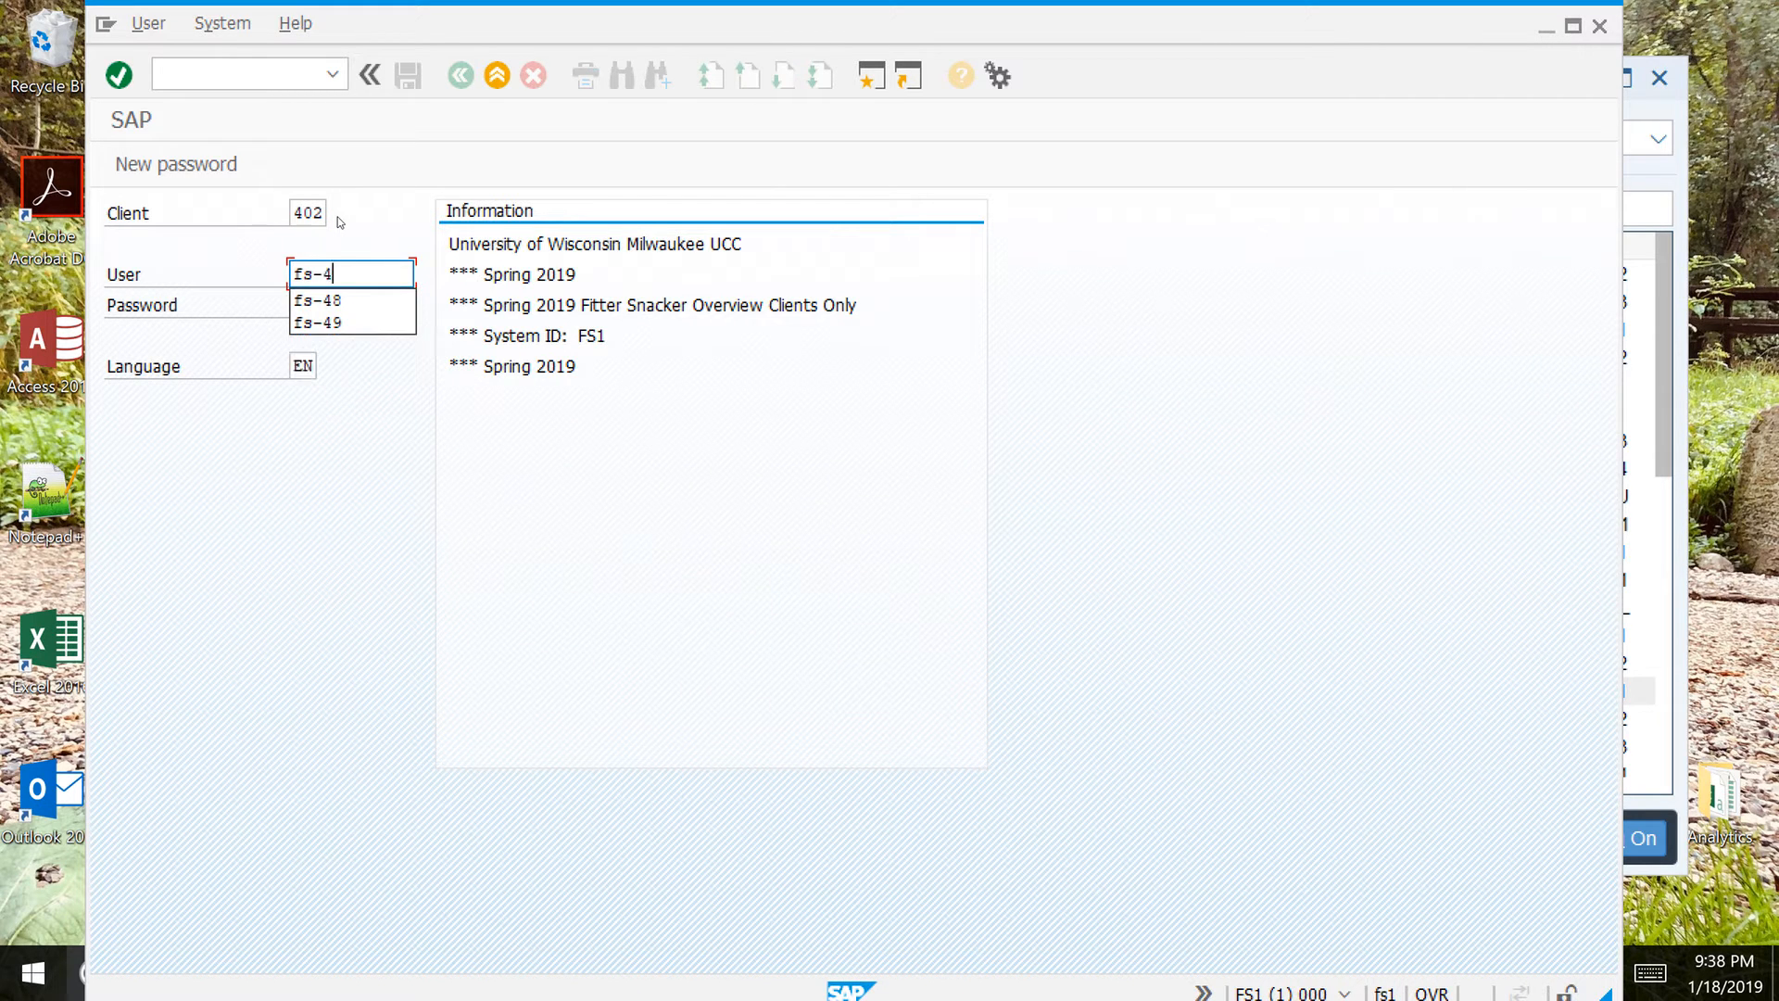
pyautogui.write('8')
pyautogui.press('Tab')
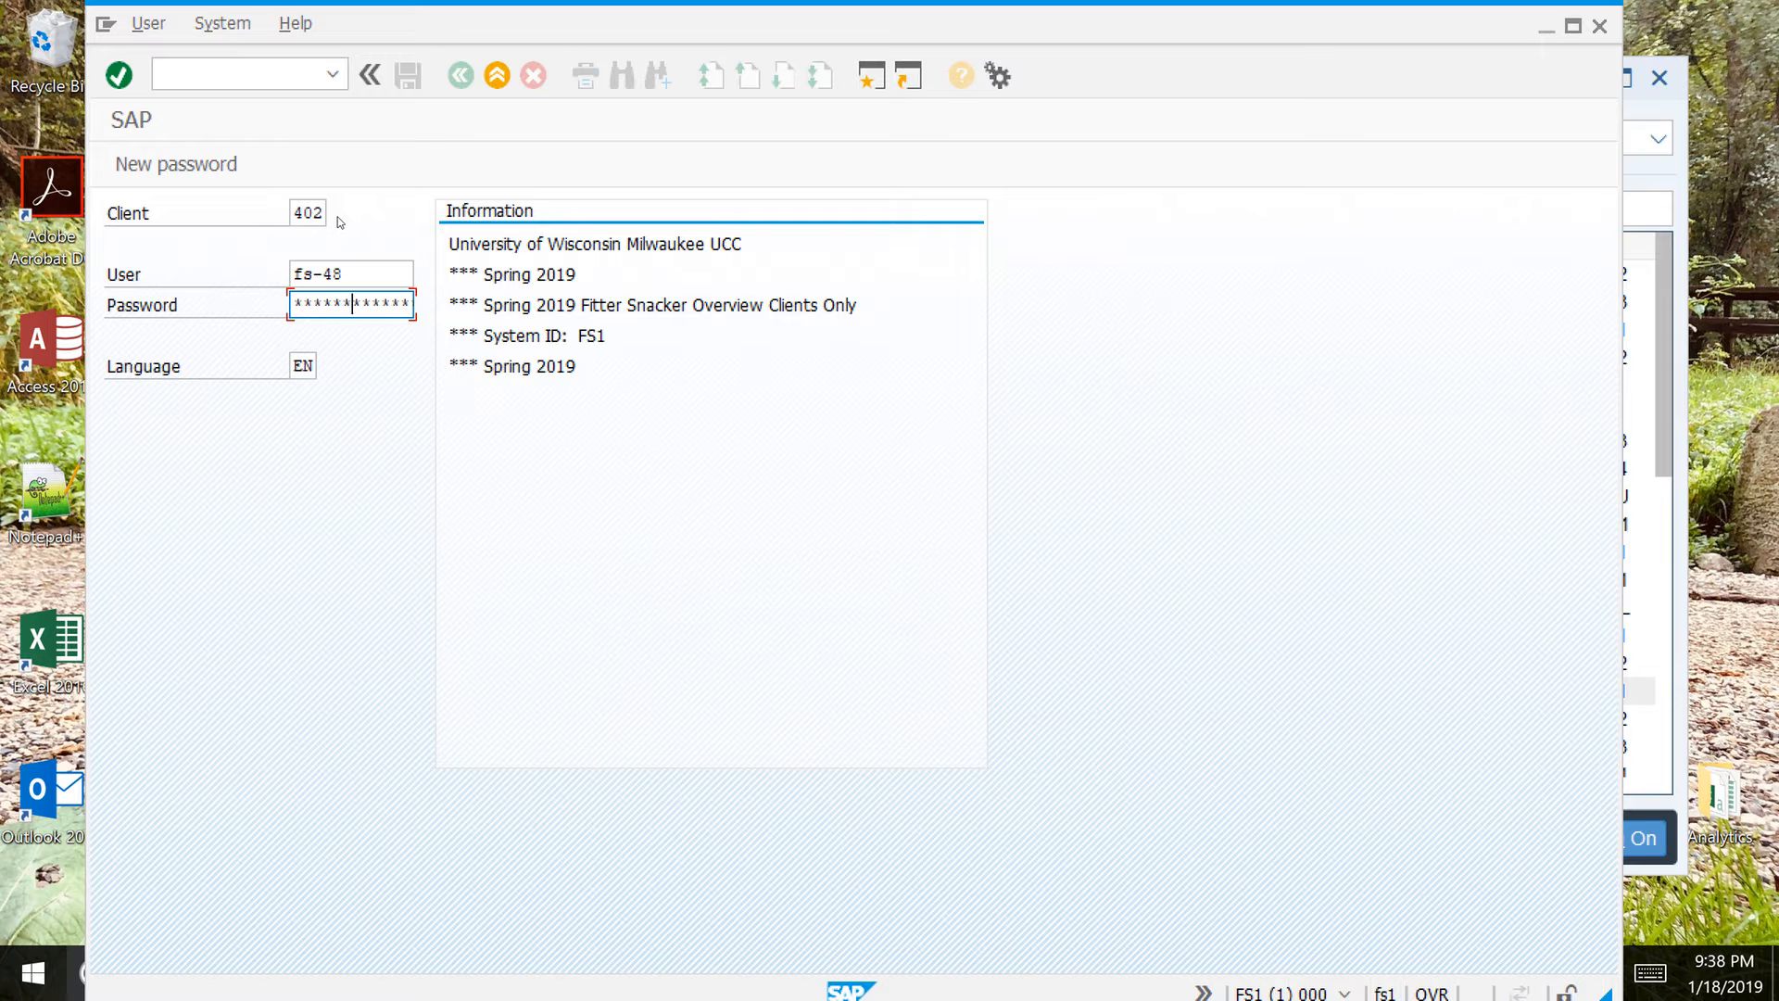
pyautogui.press('Return')
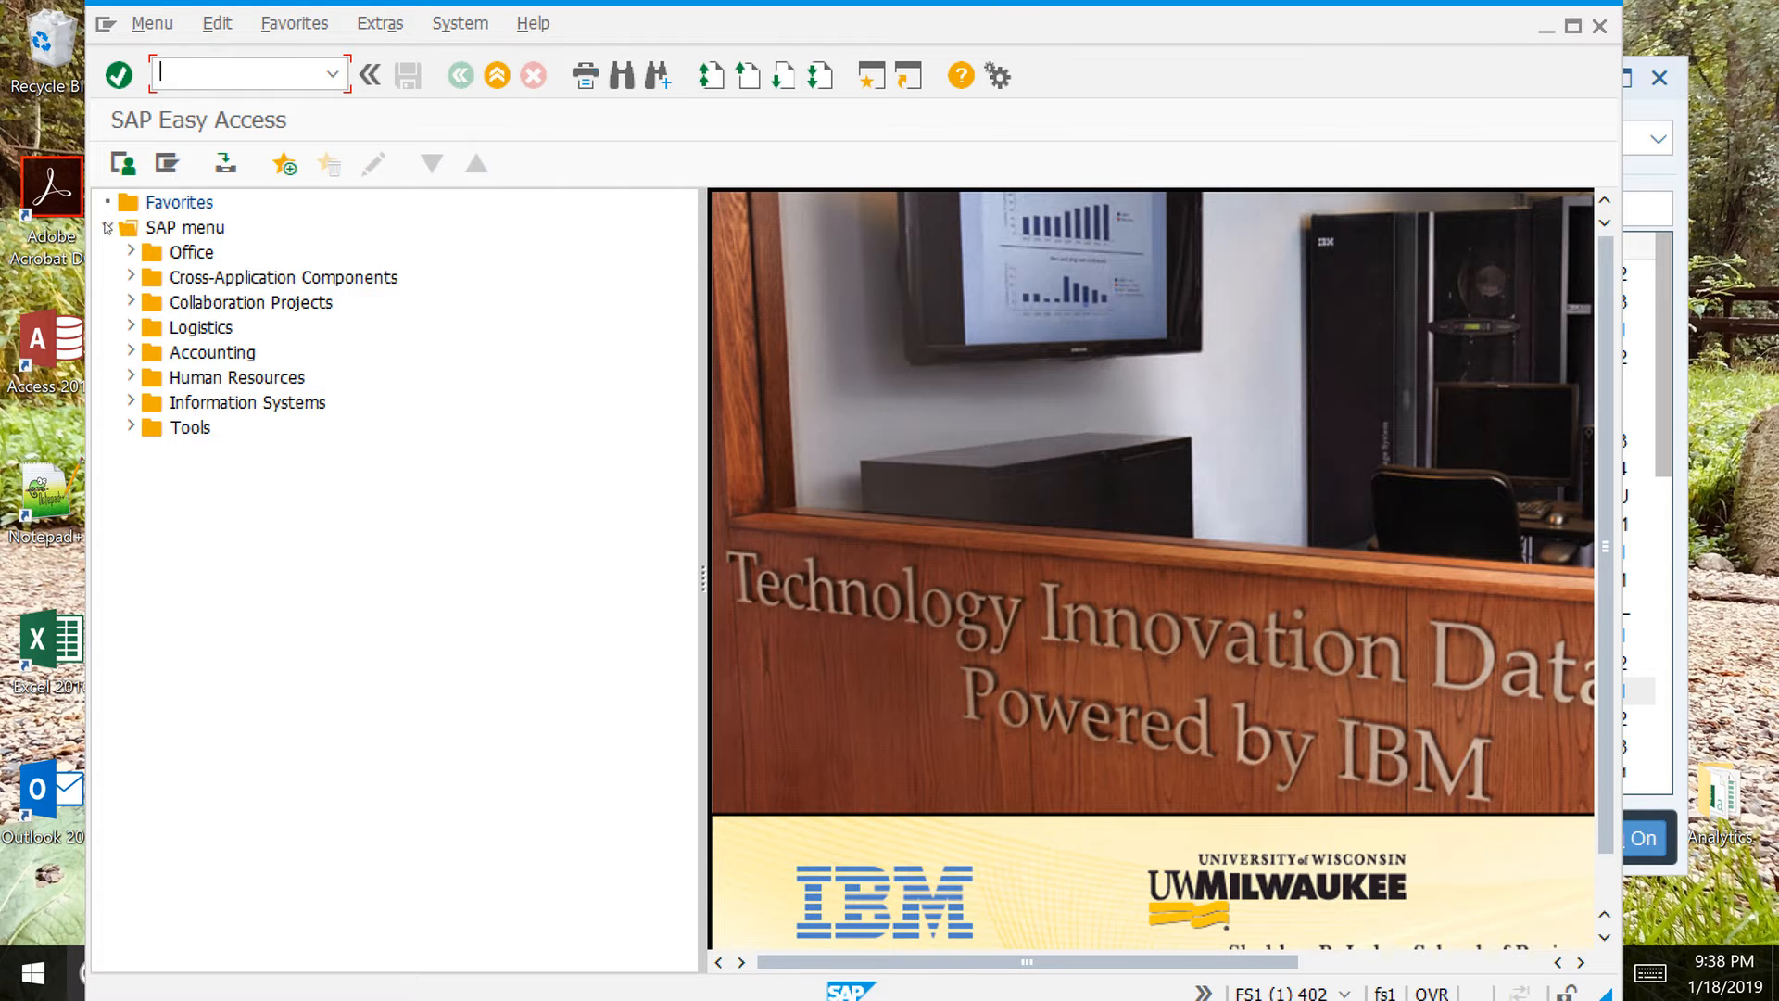
# Step: Open the Create Inquiry transaction for Sales under Logistics, Sales and Distribution
pyautogui.doubleClick(190, 328)
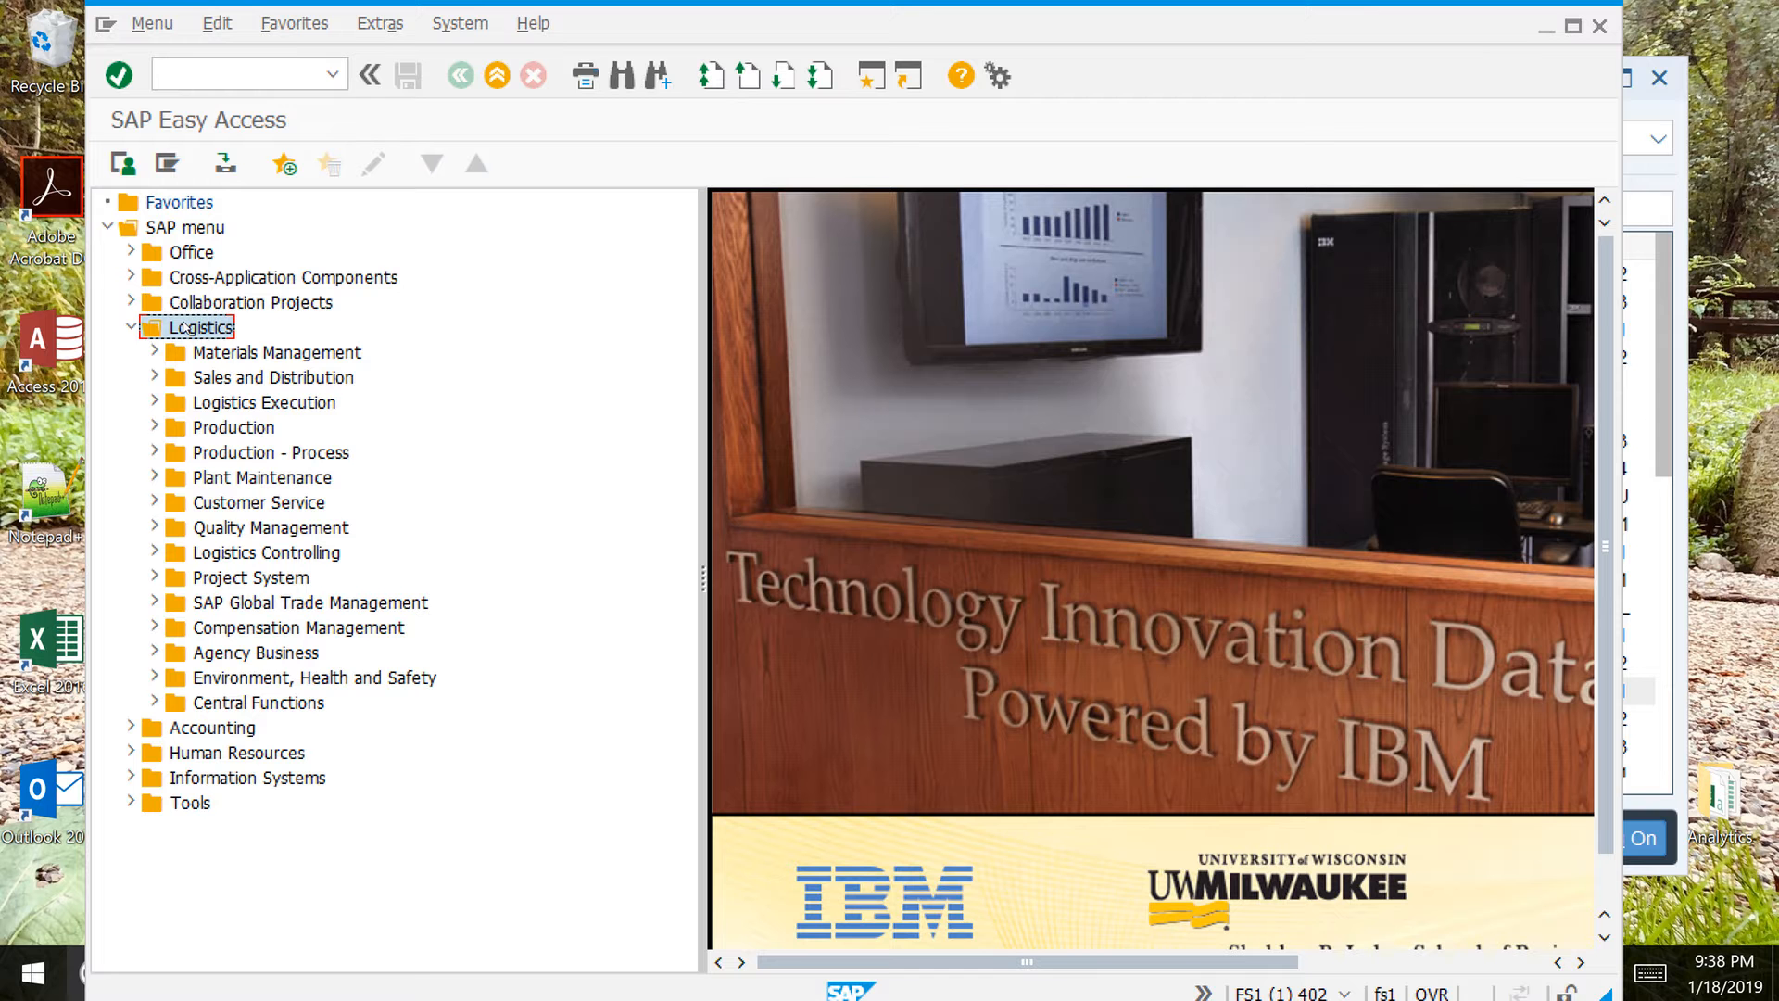
pyautogui.doubleClick(269, 378)
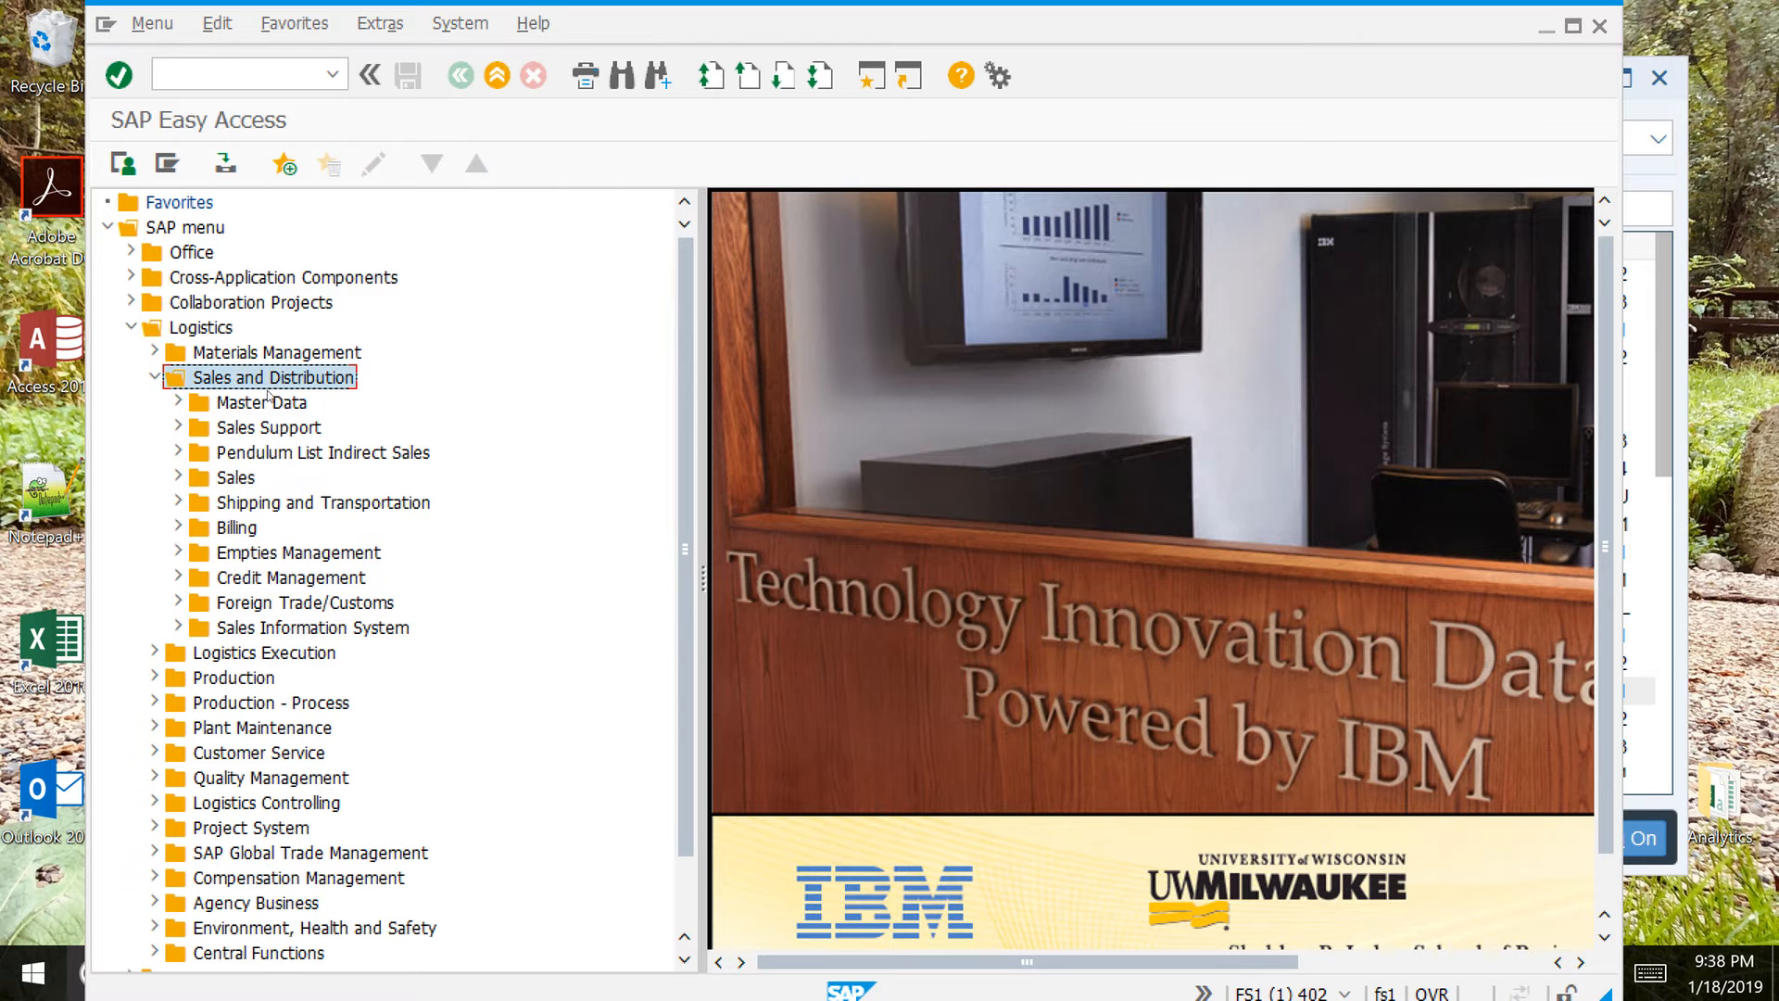
pyautogui.doubleClick(236, 477)
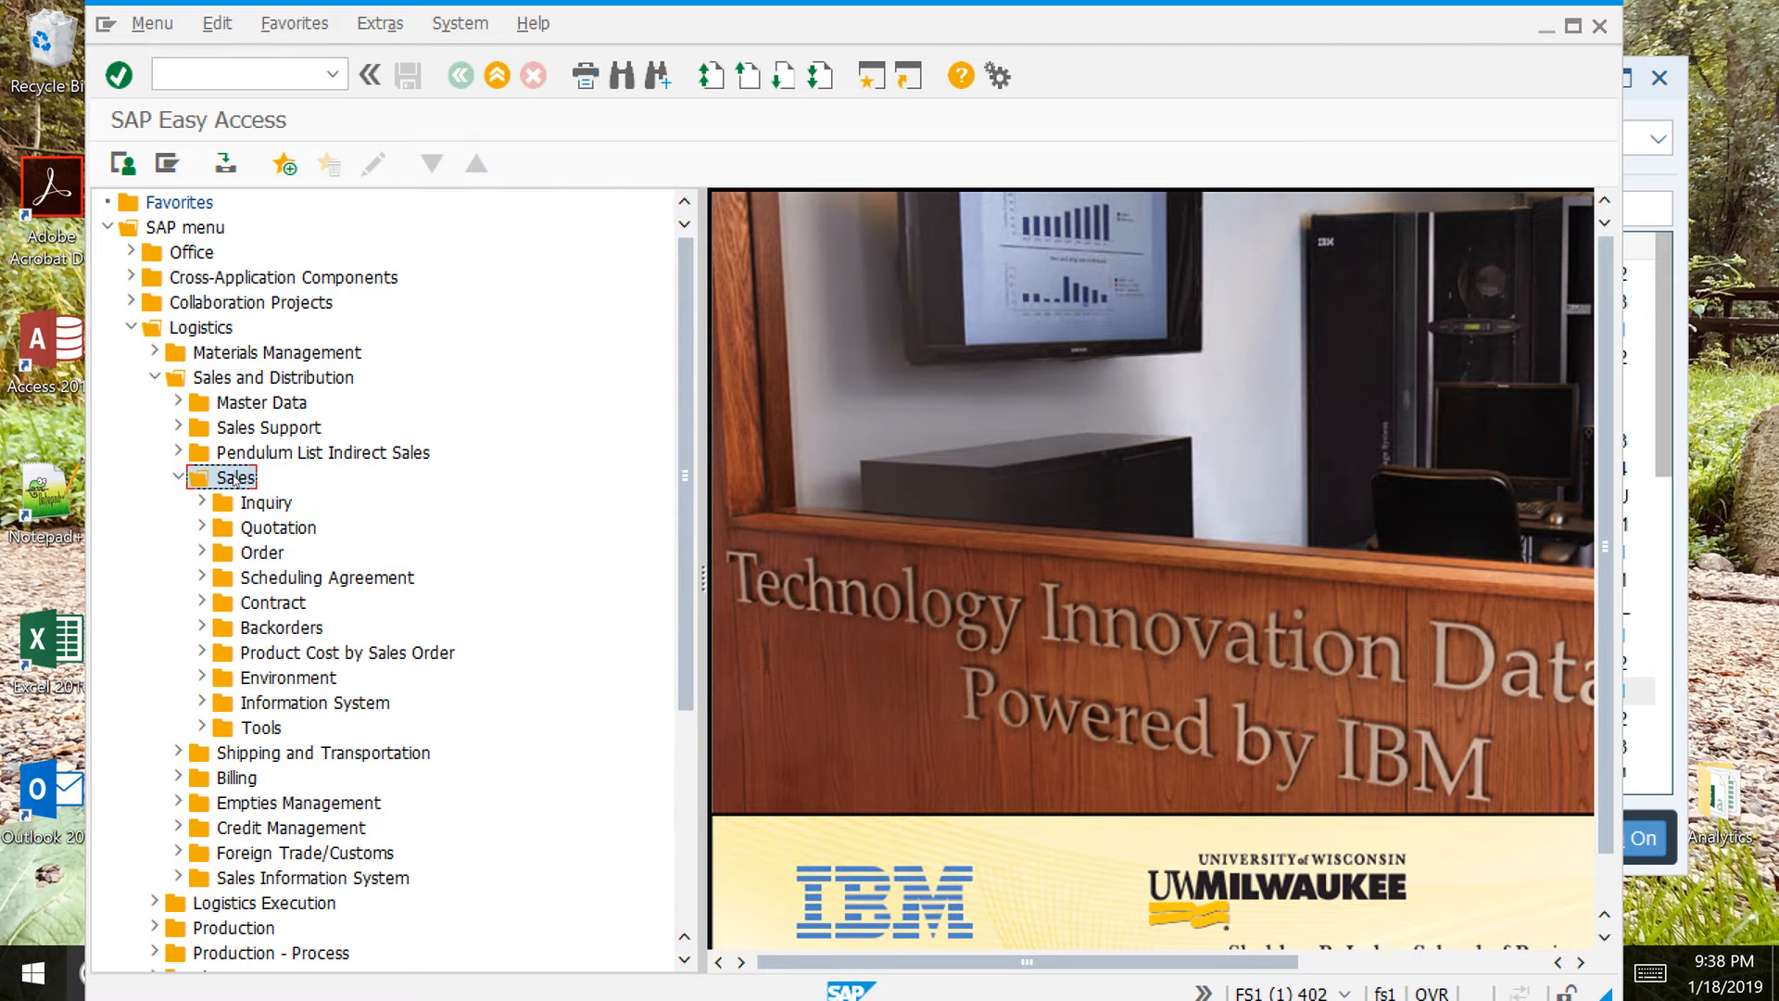
pyautogui.doubleClick(267, 503)
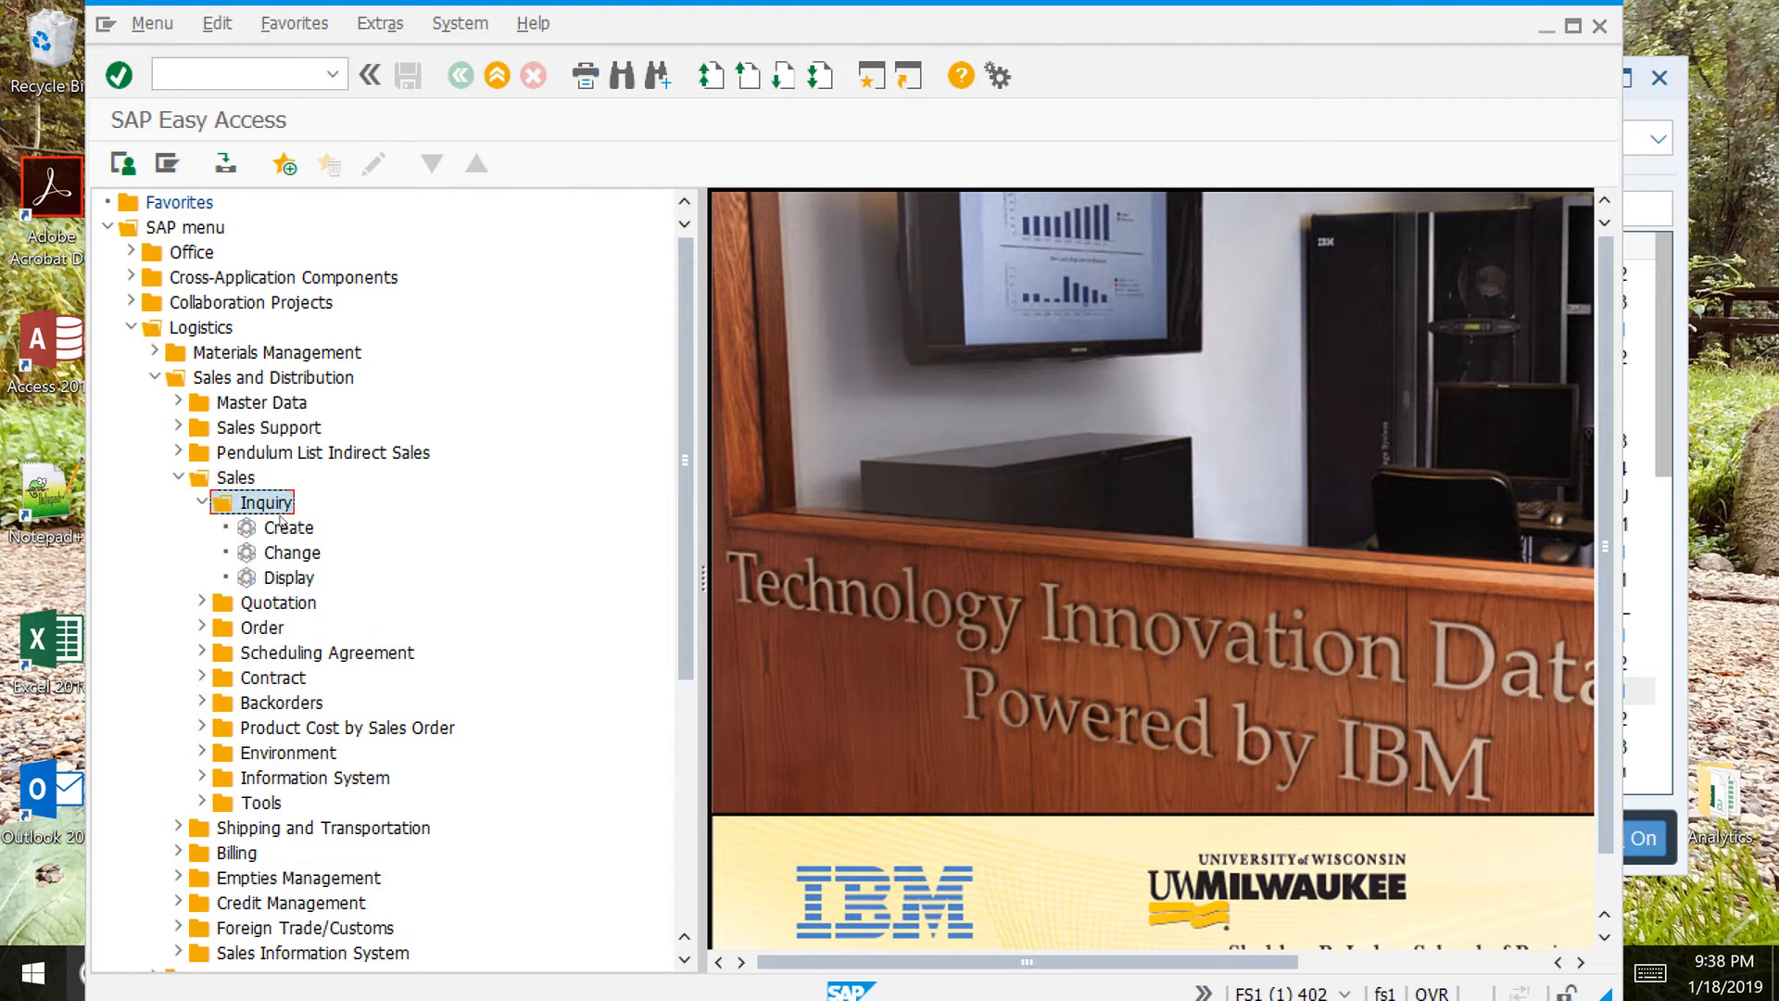
pyautogui.doubleClick(287, 528)
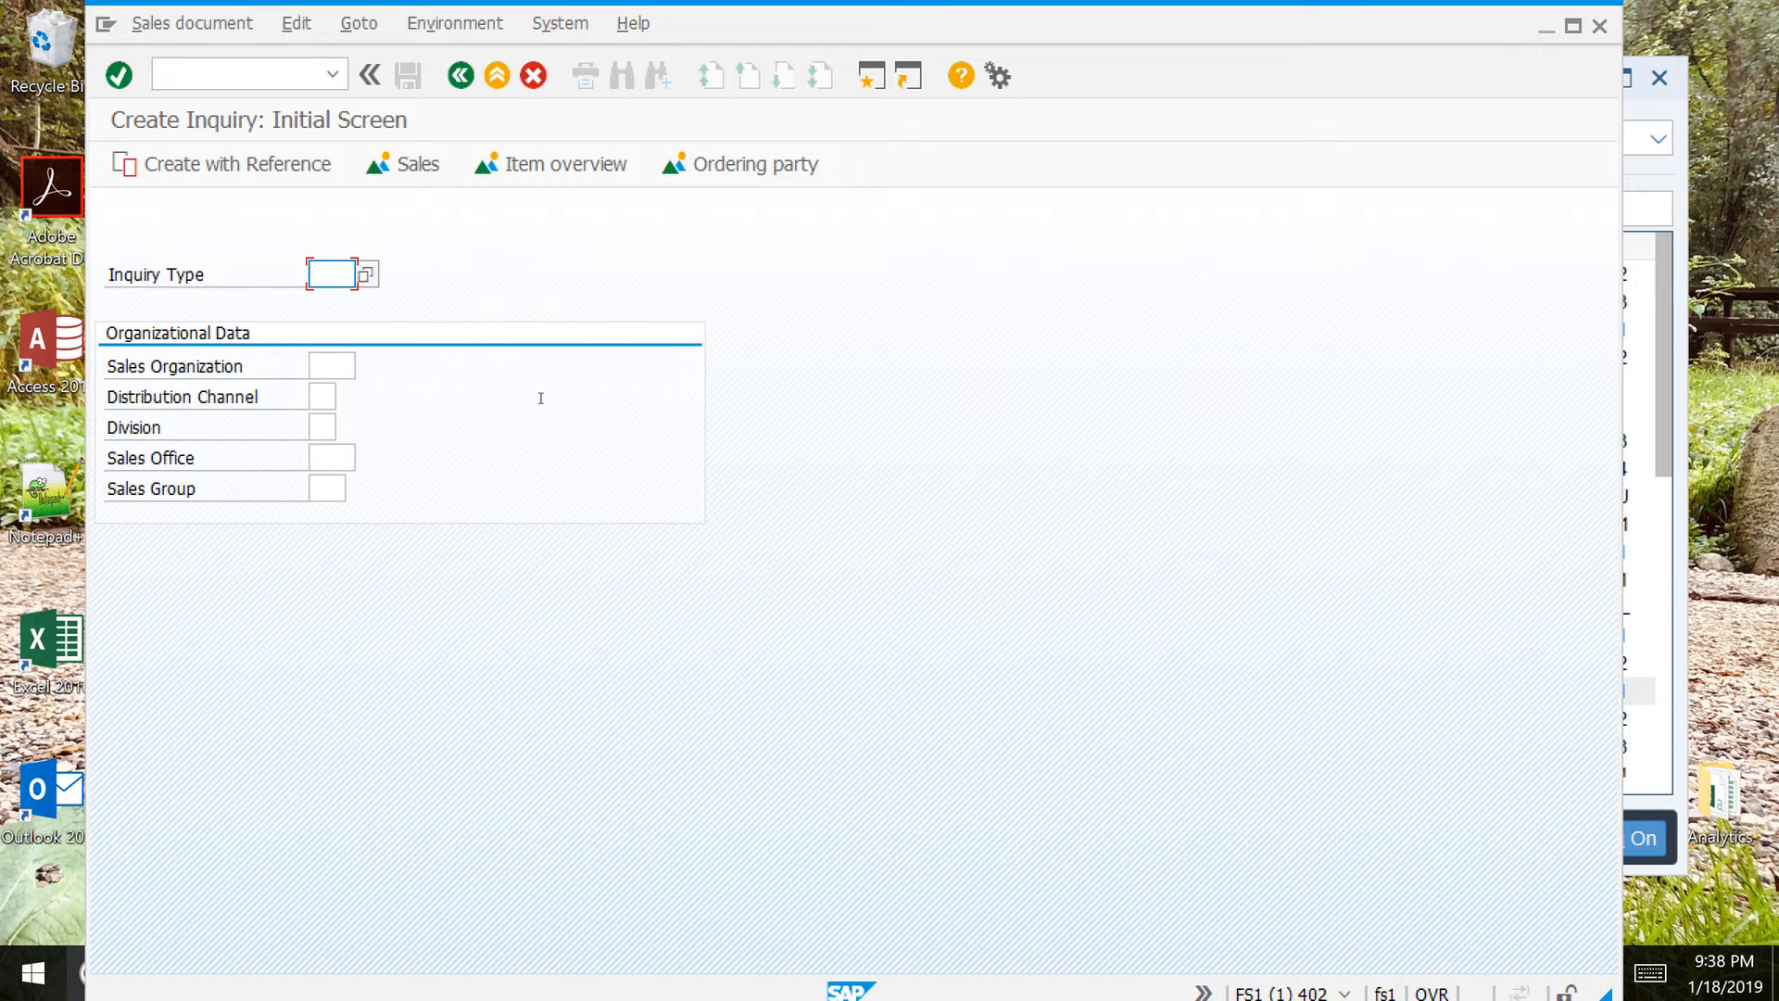
# Step: Set inquiry type IN, sales organization 48FS, distribution channel DI and division SB, and continue to the inquiry overview
pyautogui.write('in')
pyautogui.click(320, 363)
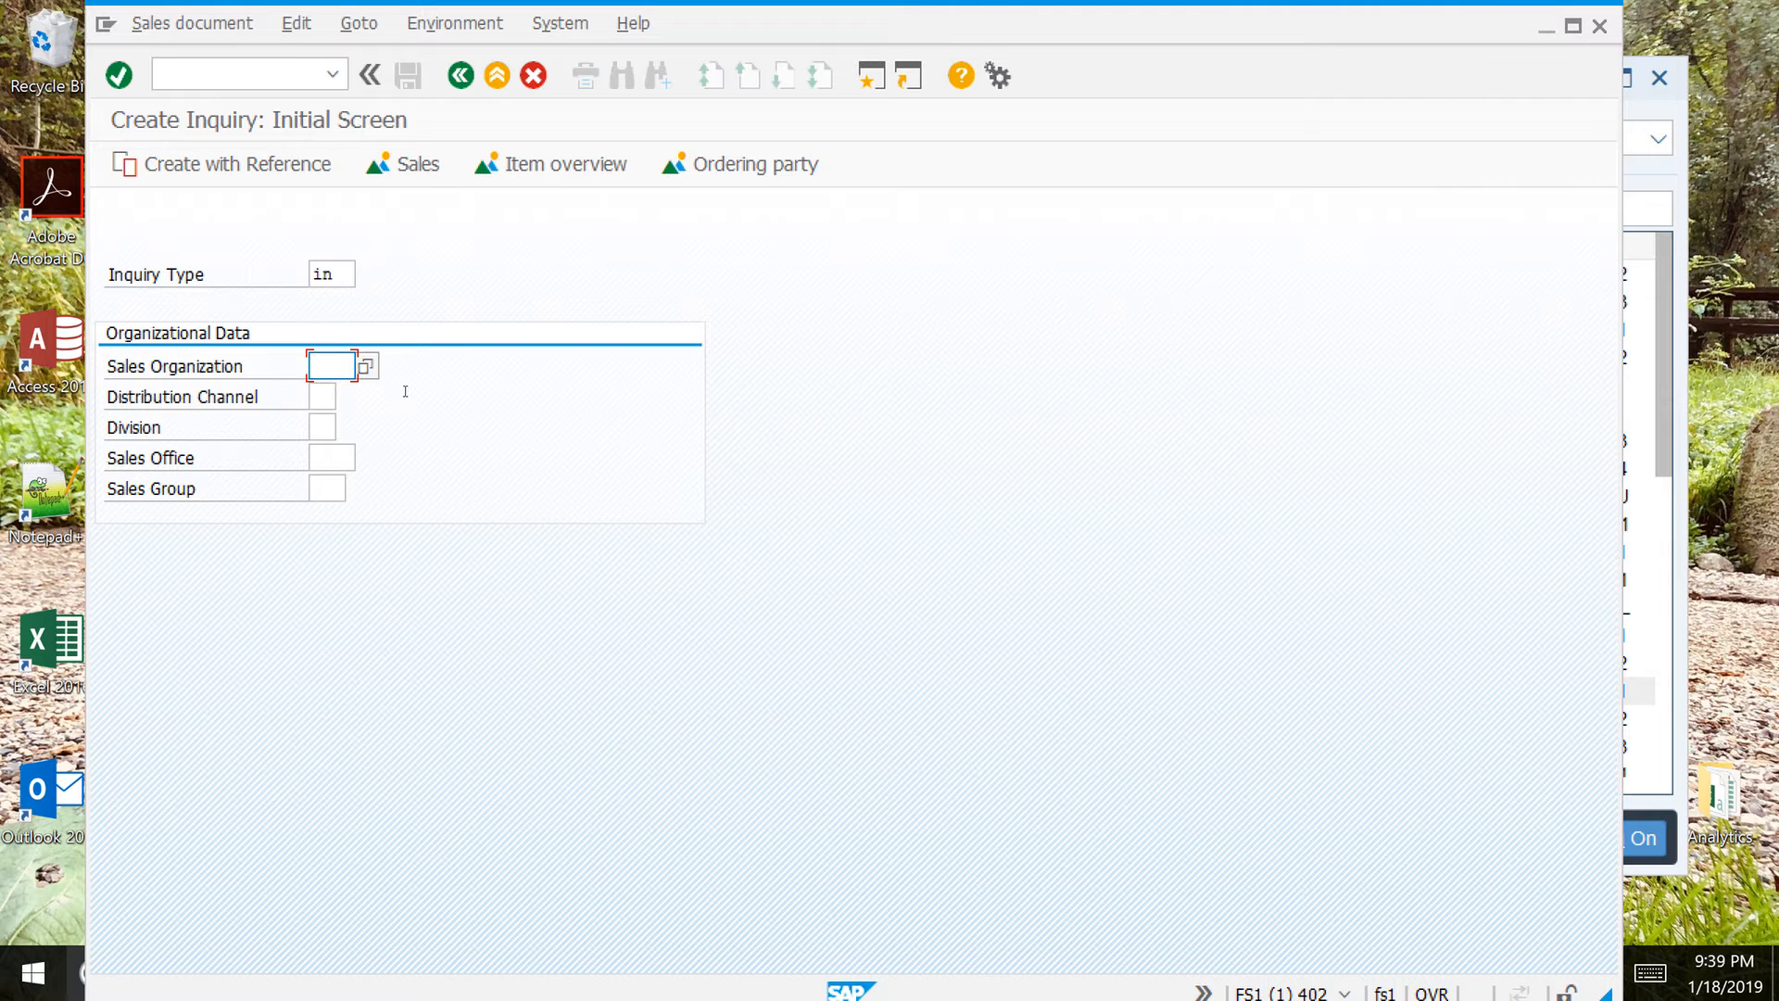
pyautogui.write('48fs')
pyautogui.press('Tab')
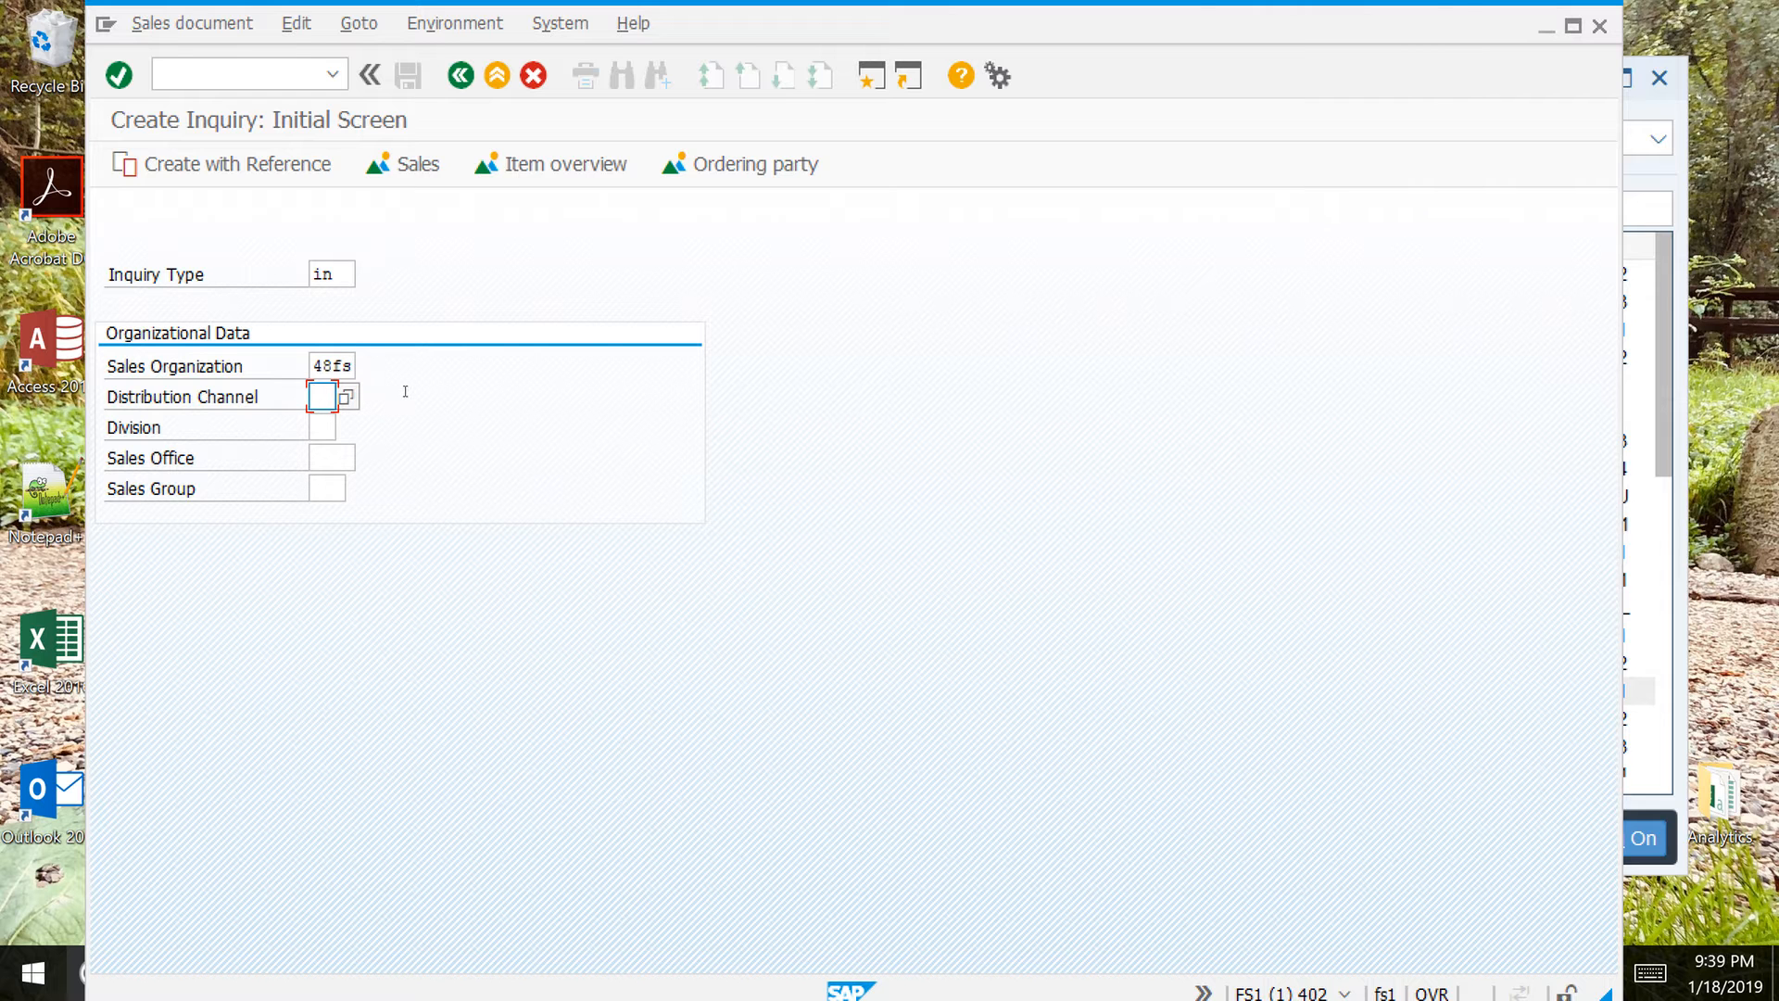
pyautogui.write('di')
pyautogui.press('Tab')
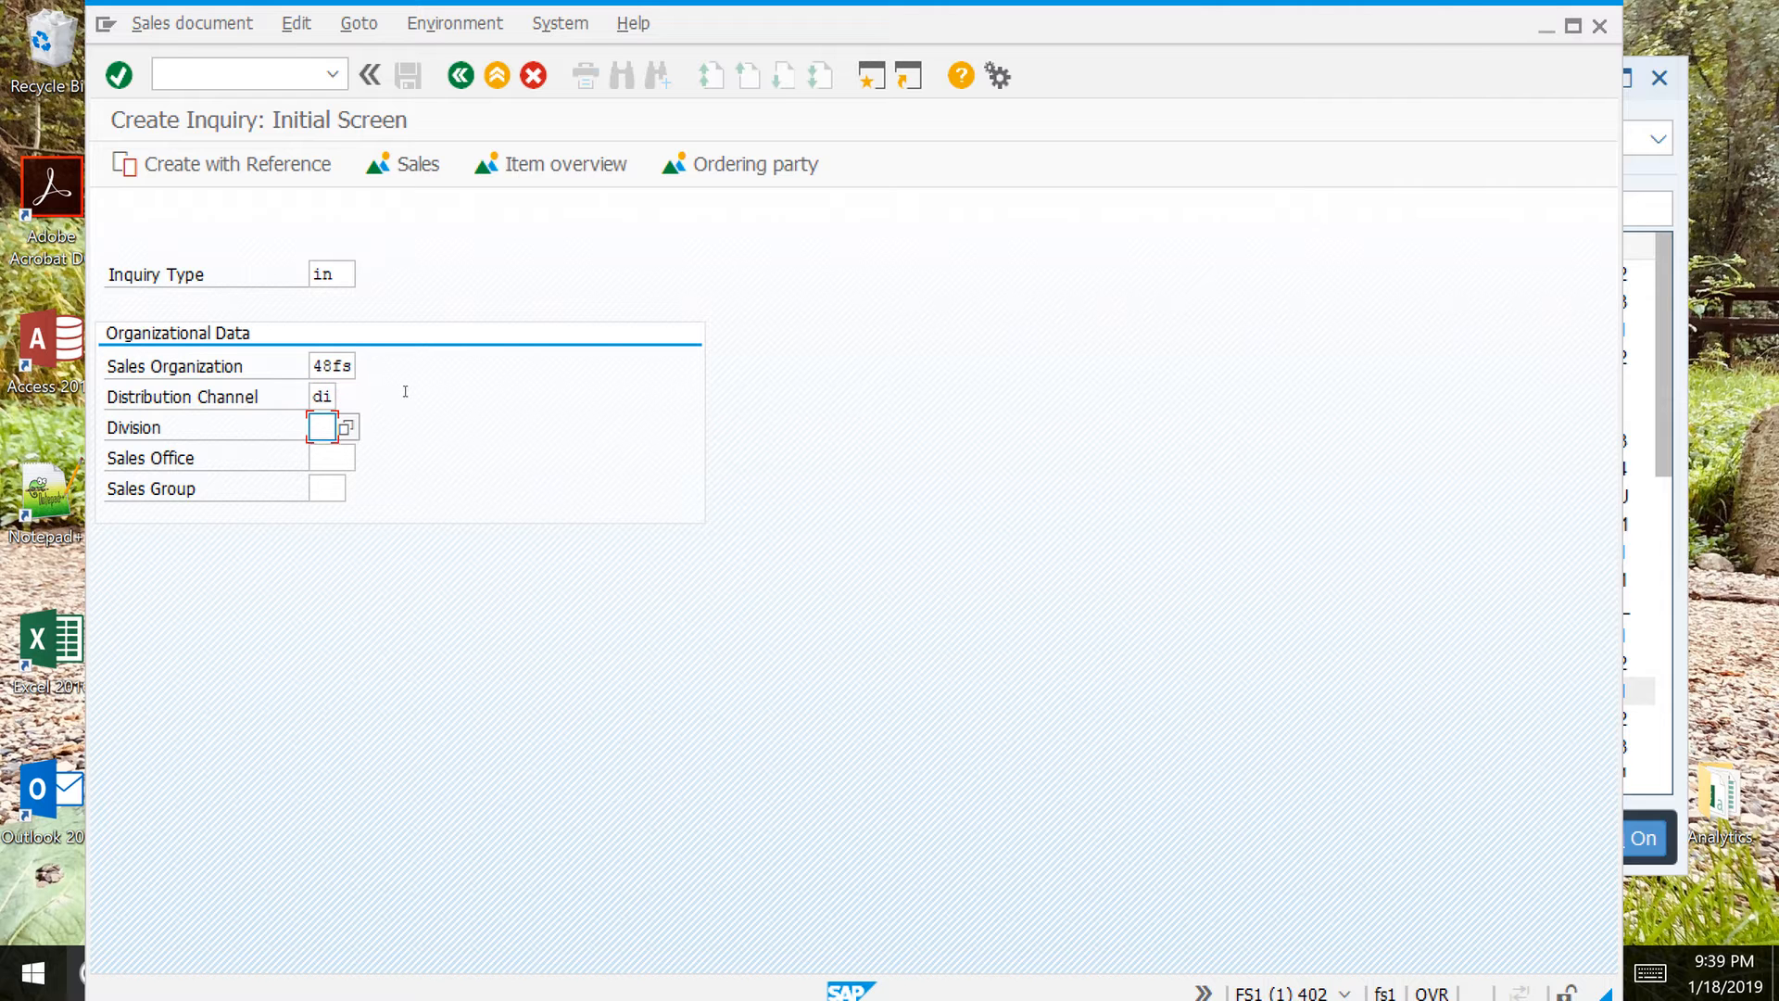
pyautogui.write('sb')
pyautogui.click(122, 73)
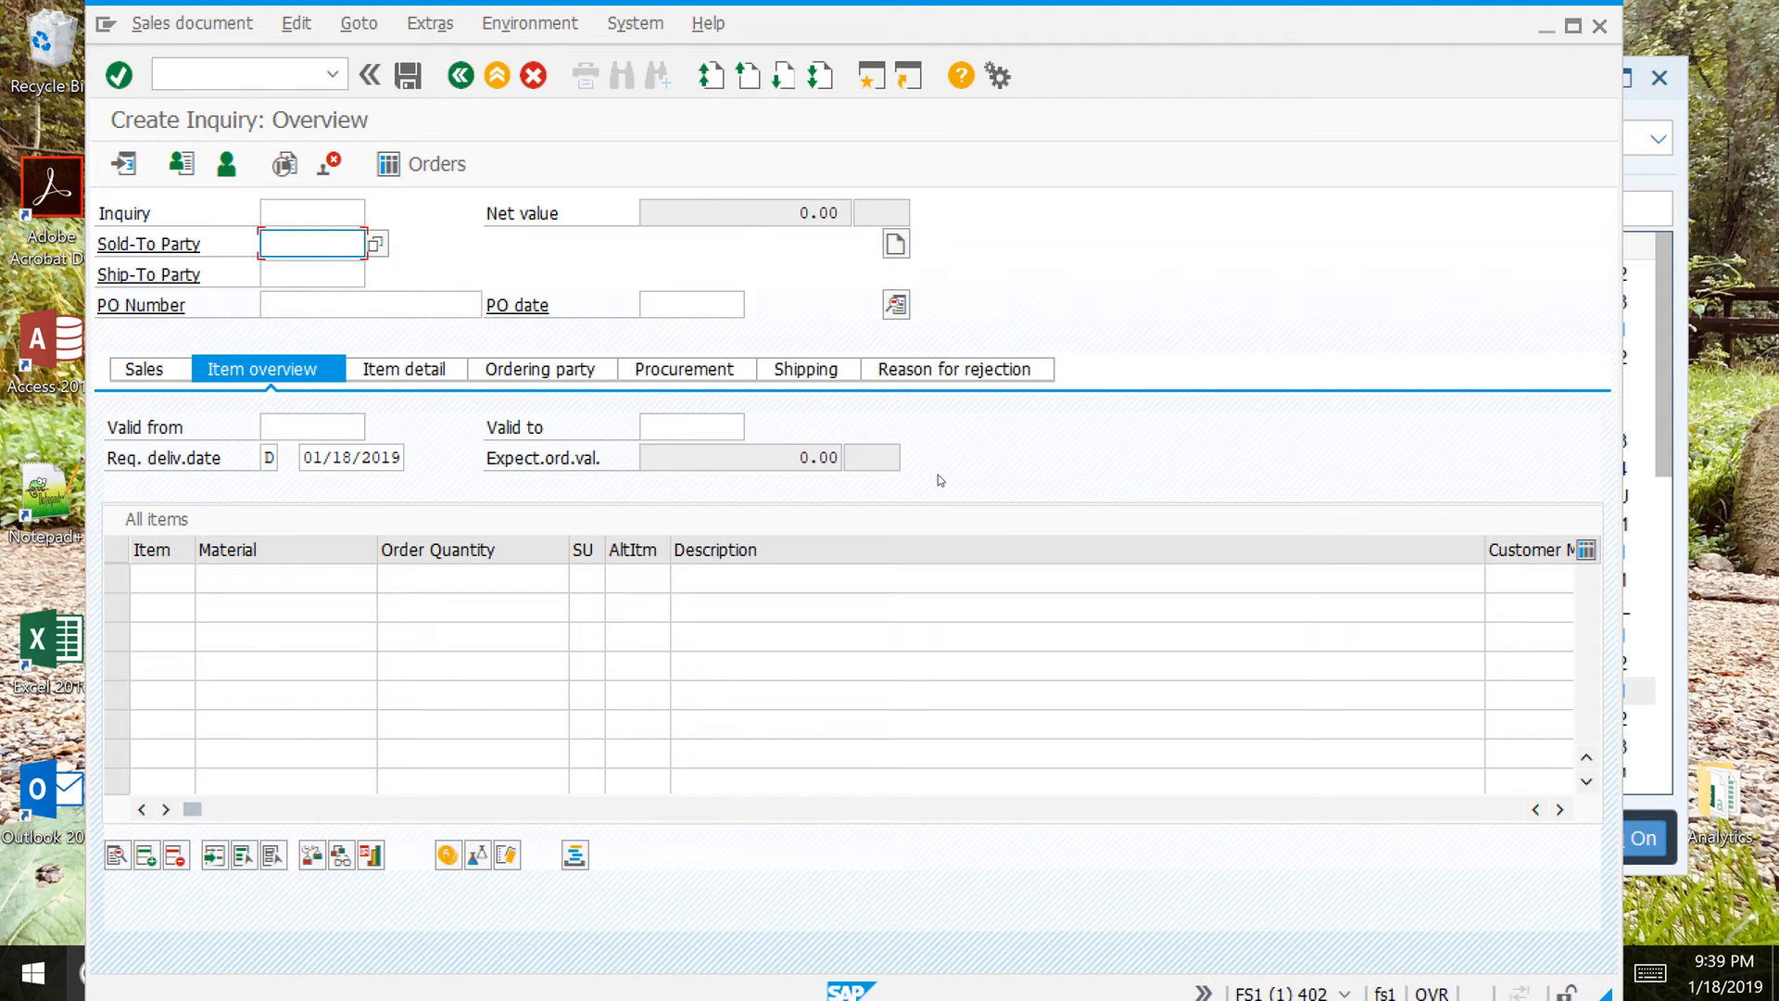
# Step: Look up customers with search term 48 and choose 48 West Hills Athletic Club as the sold-to party
pyautogui.click(376, 246)
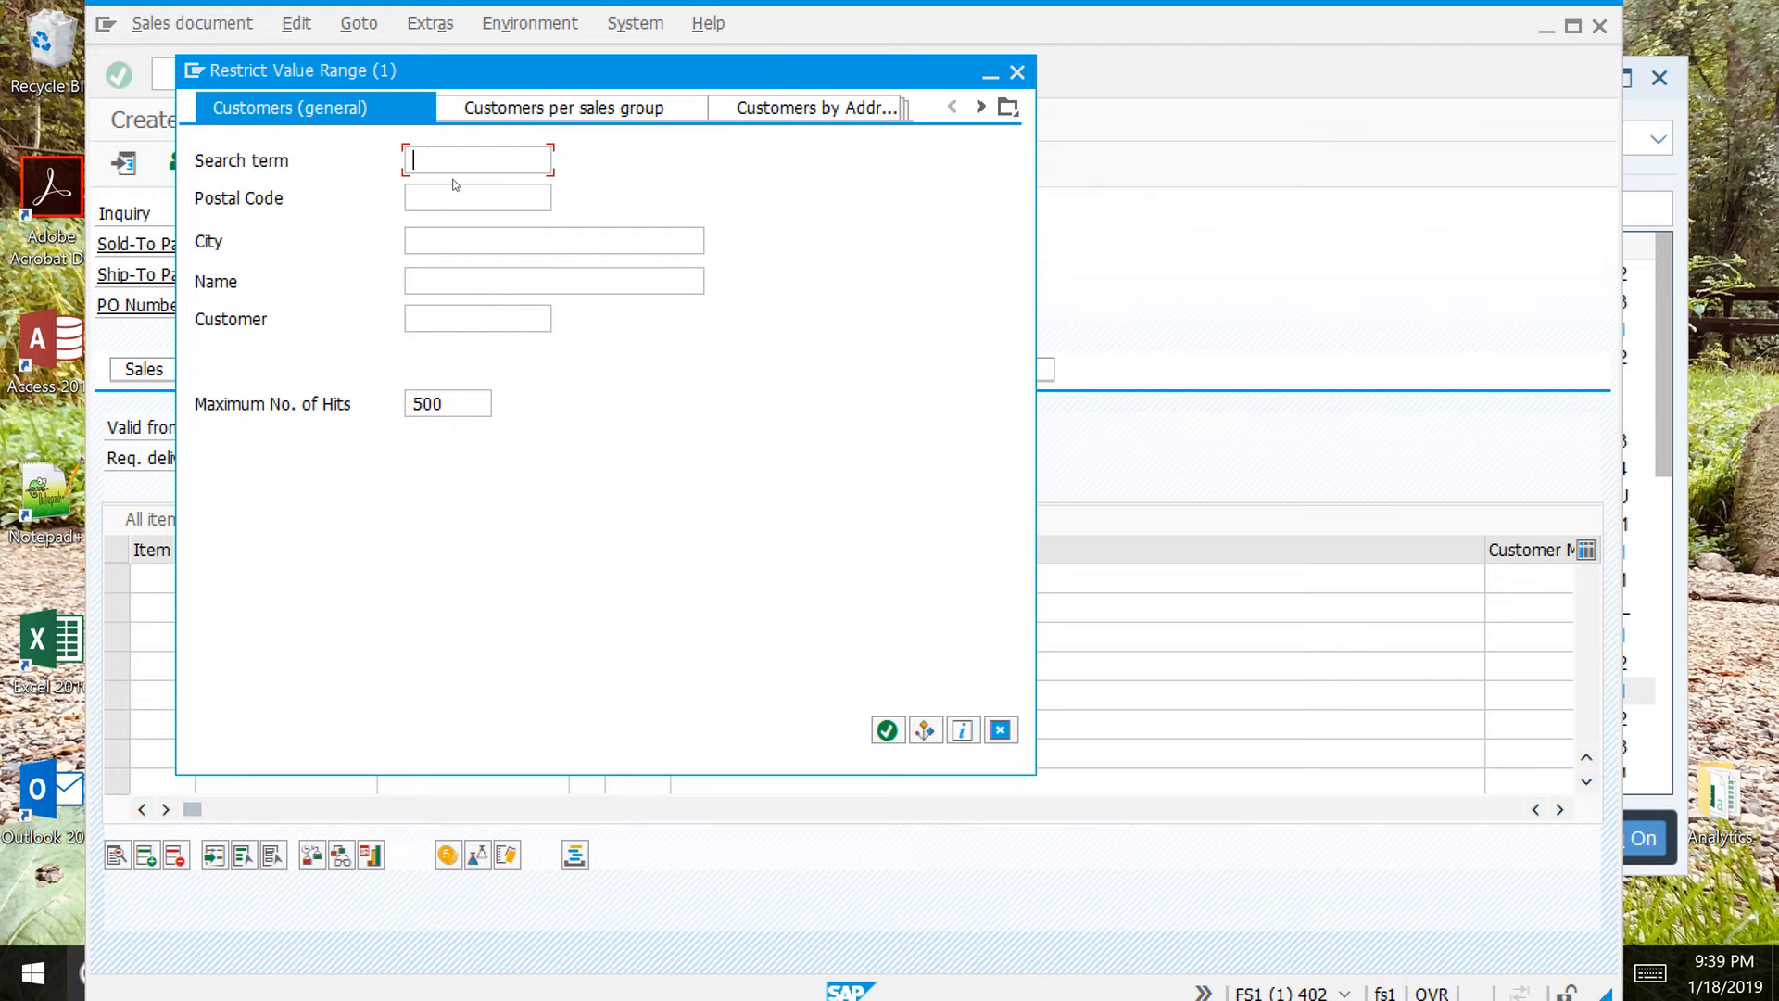
pyautogui.write('48')
pyautogui.click(888, 732)
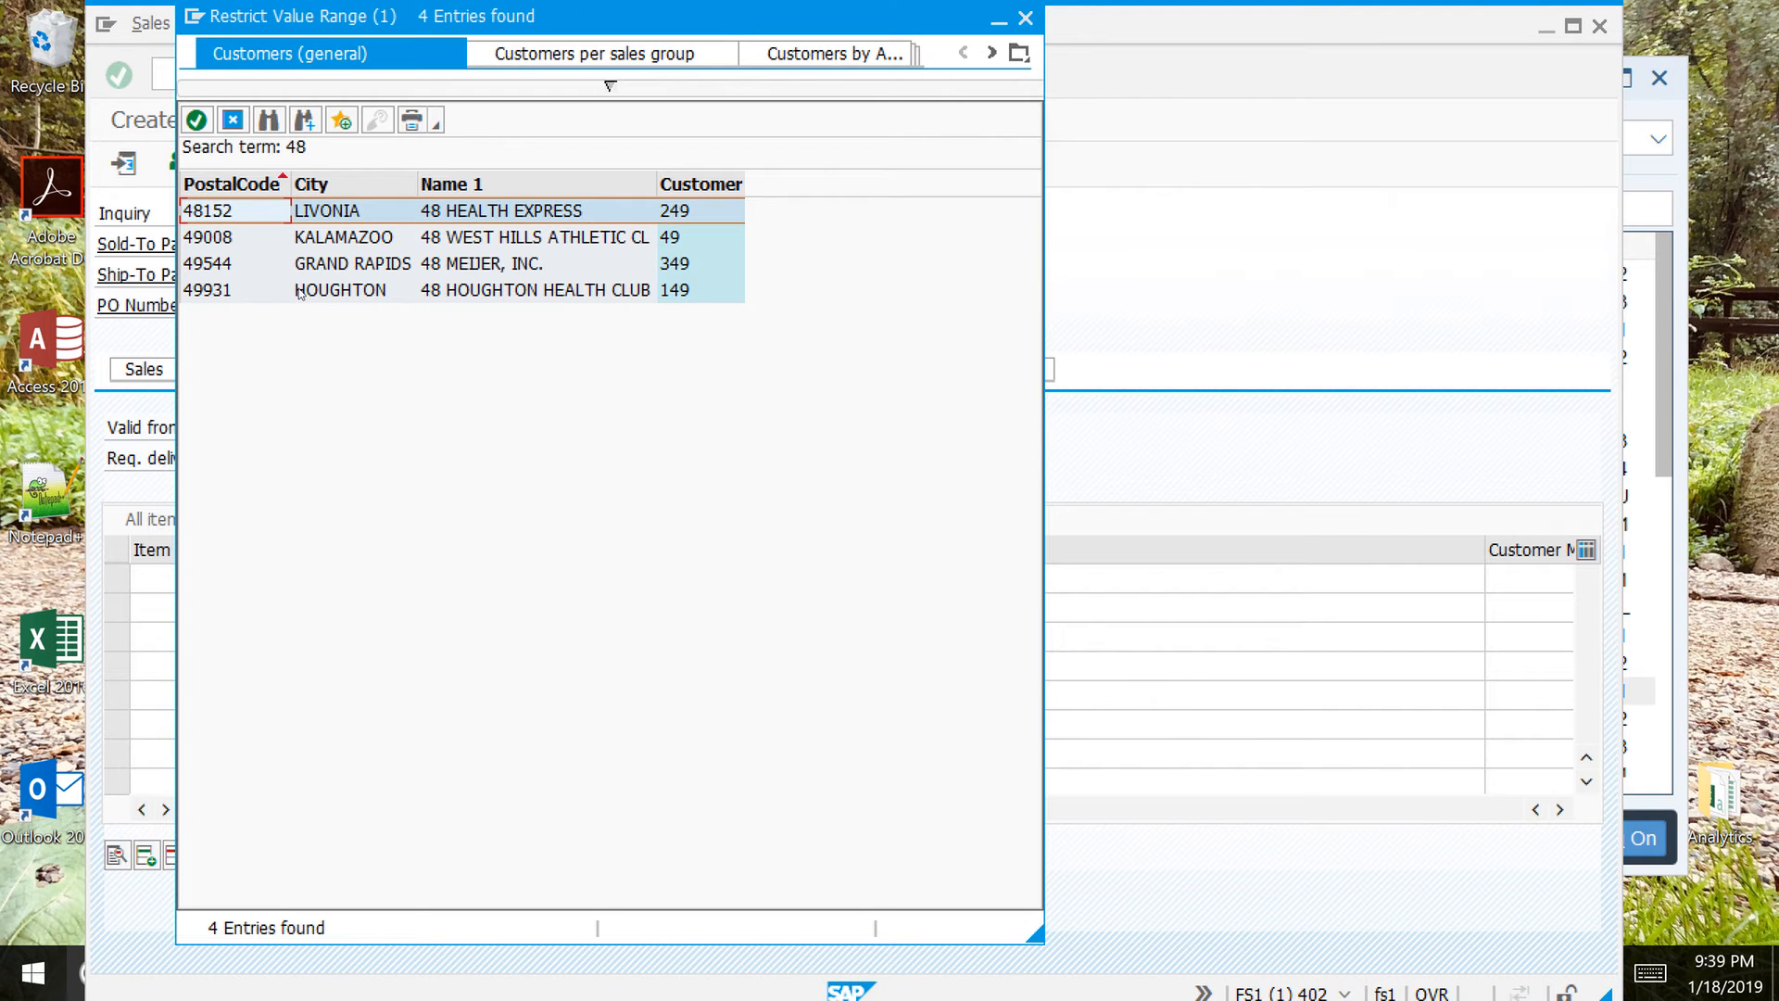
pyautogui.doubleClick(528, 239)
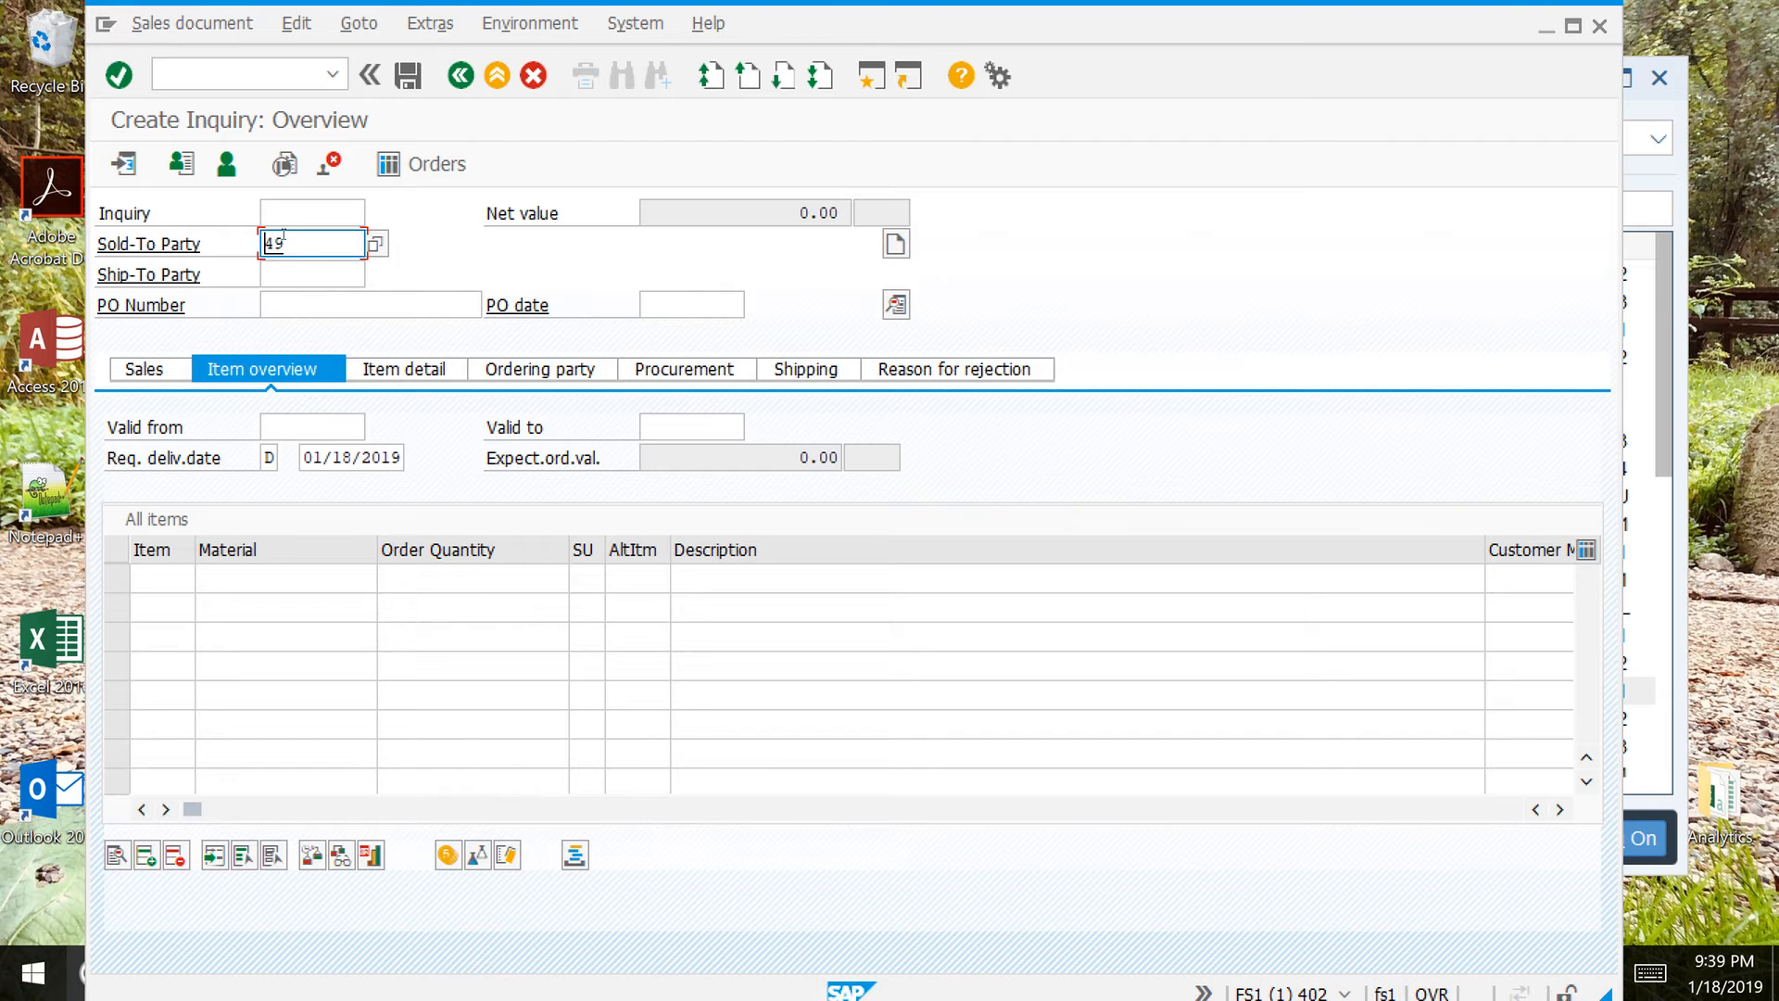
# Step: Enter the customer's purchase order number in the inquiry header
pyautogui.click(284, 296)
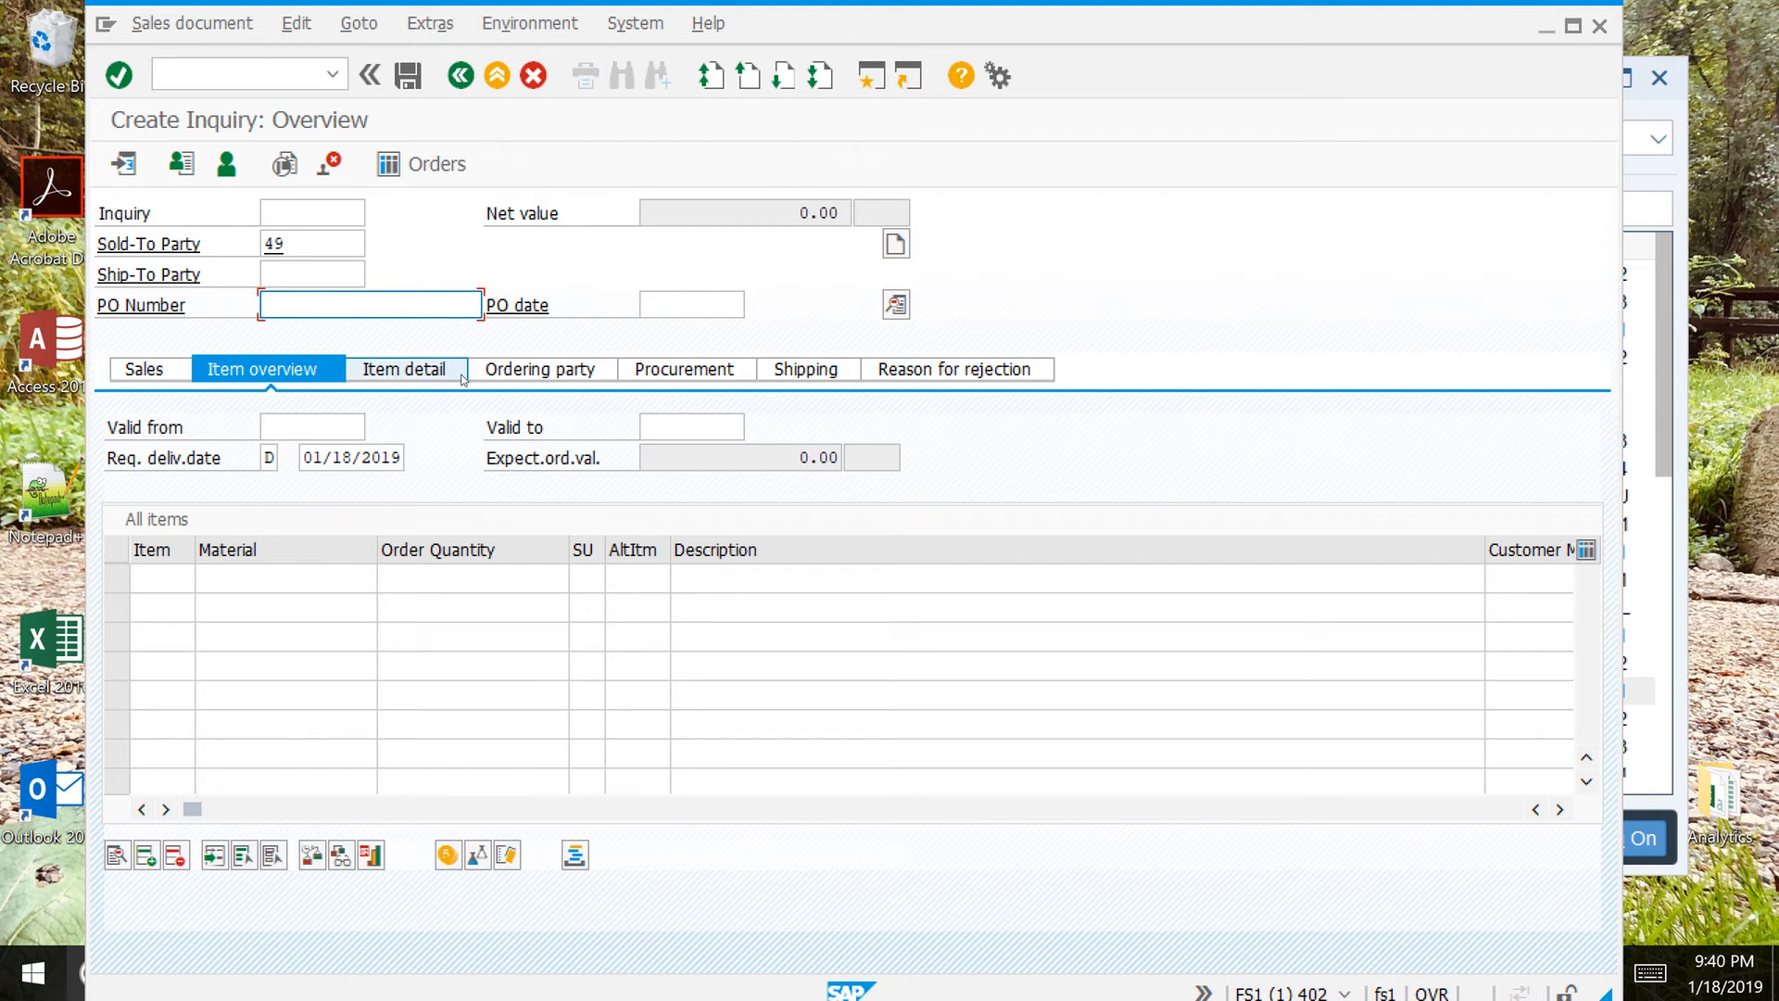
pyautogui.write('w')
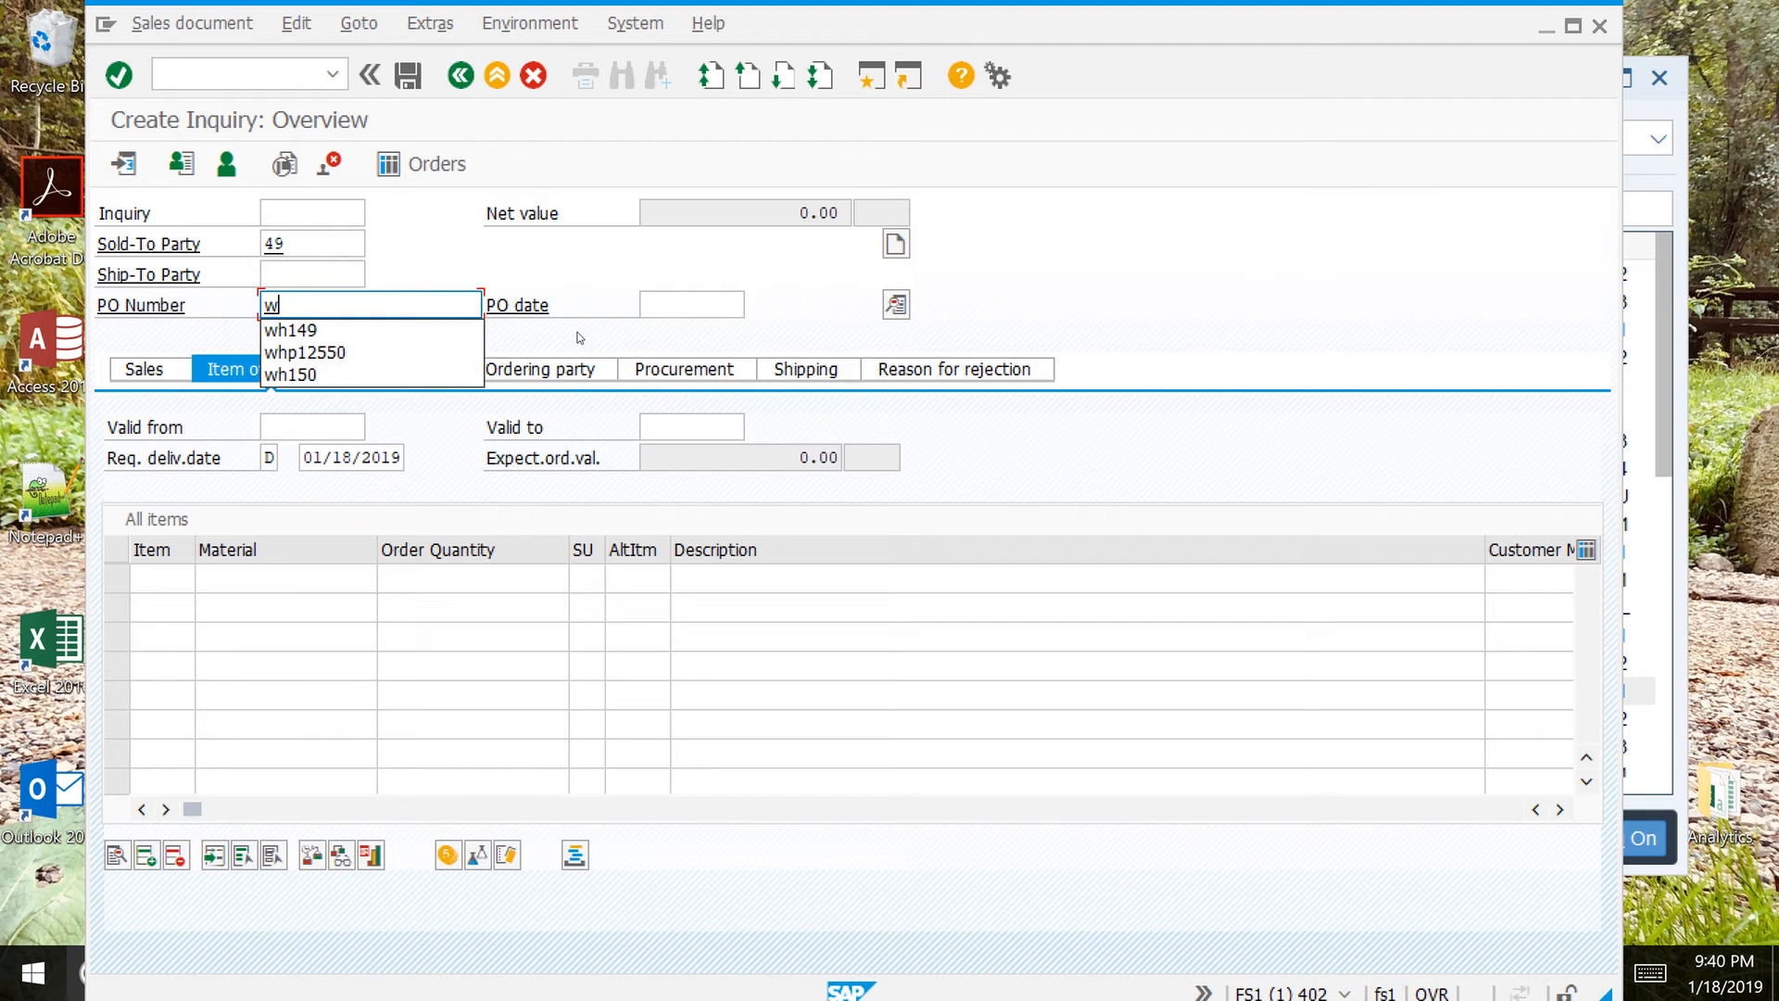
pyautogui.write('ha')
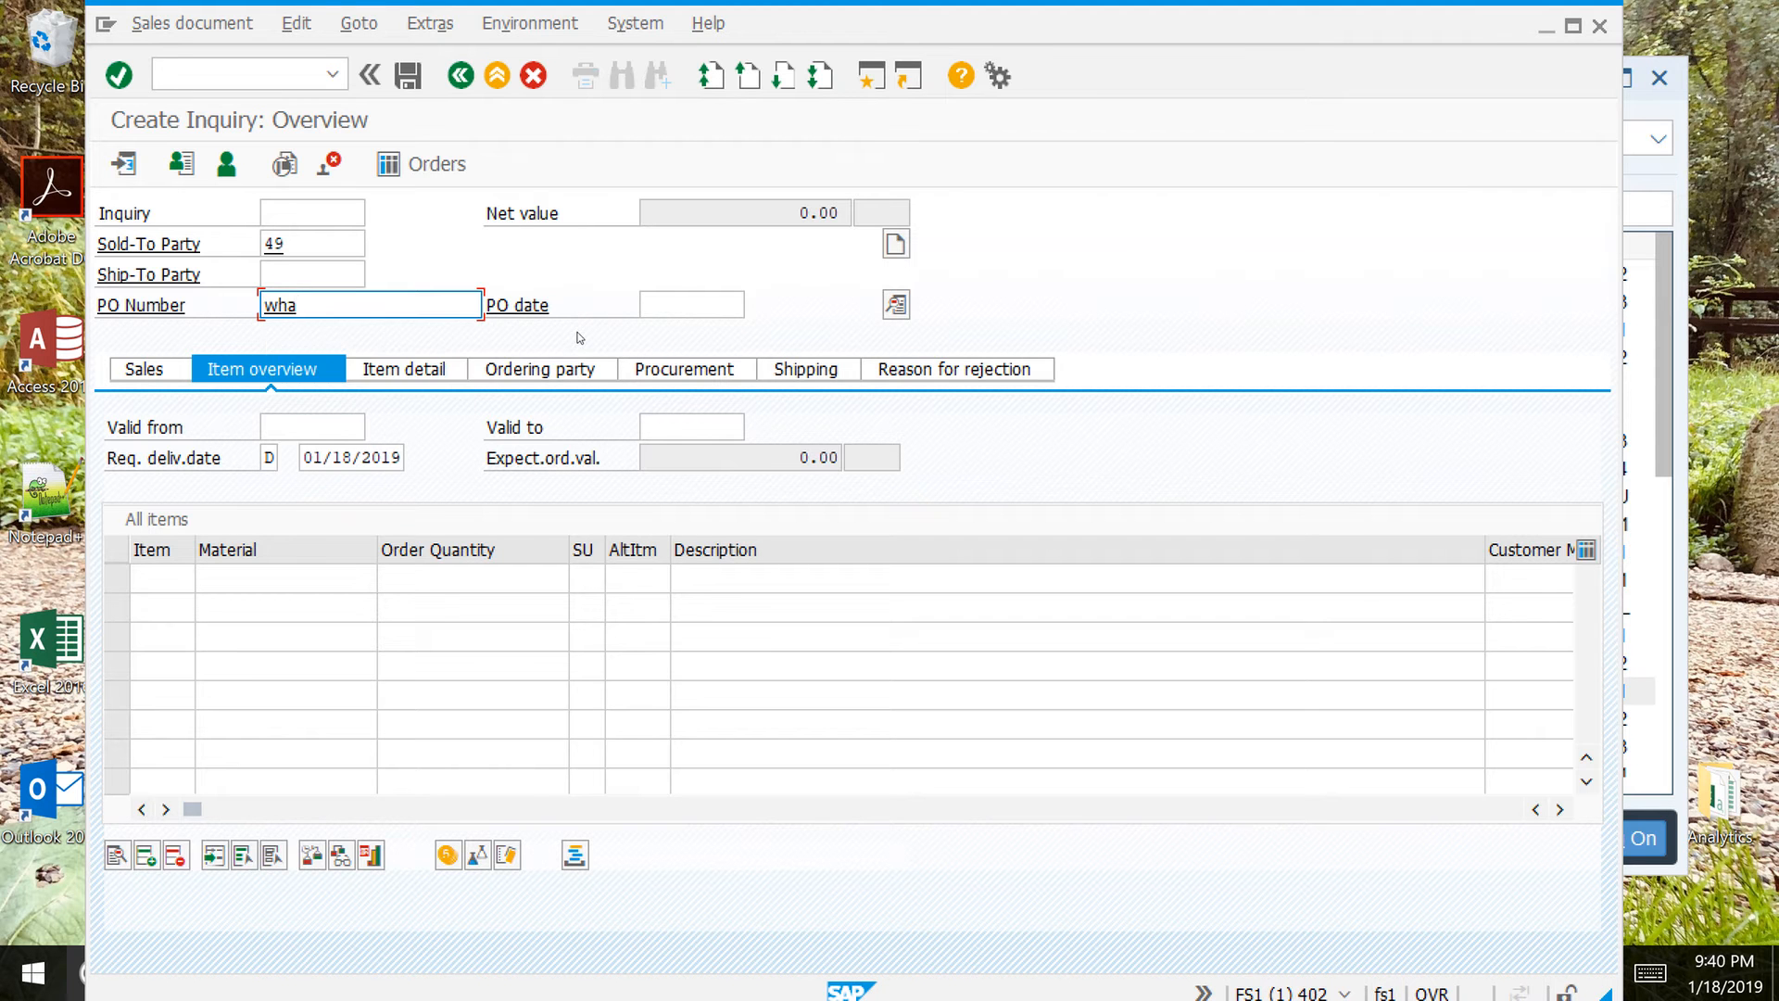
pyautogui.press('BackSpace')
pyautogui.write('1')
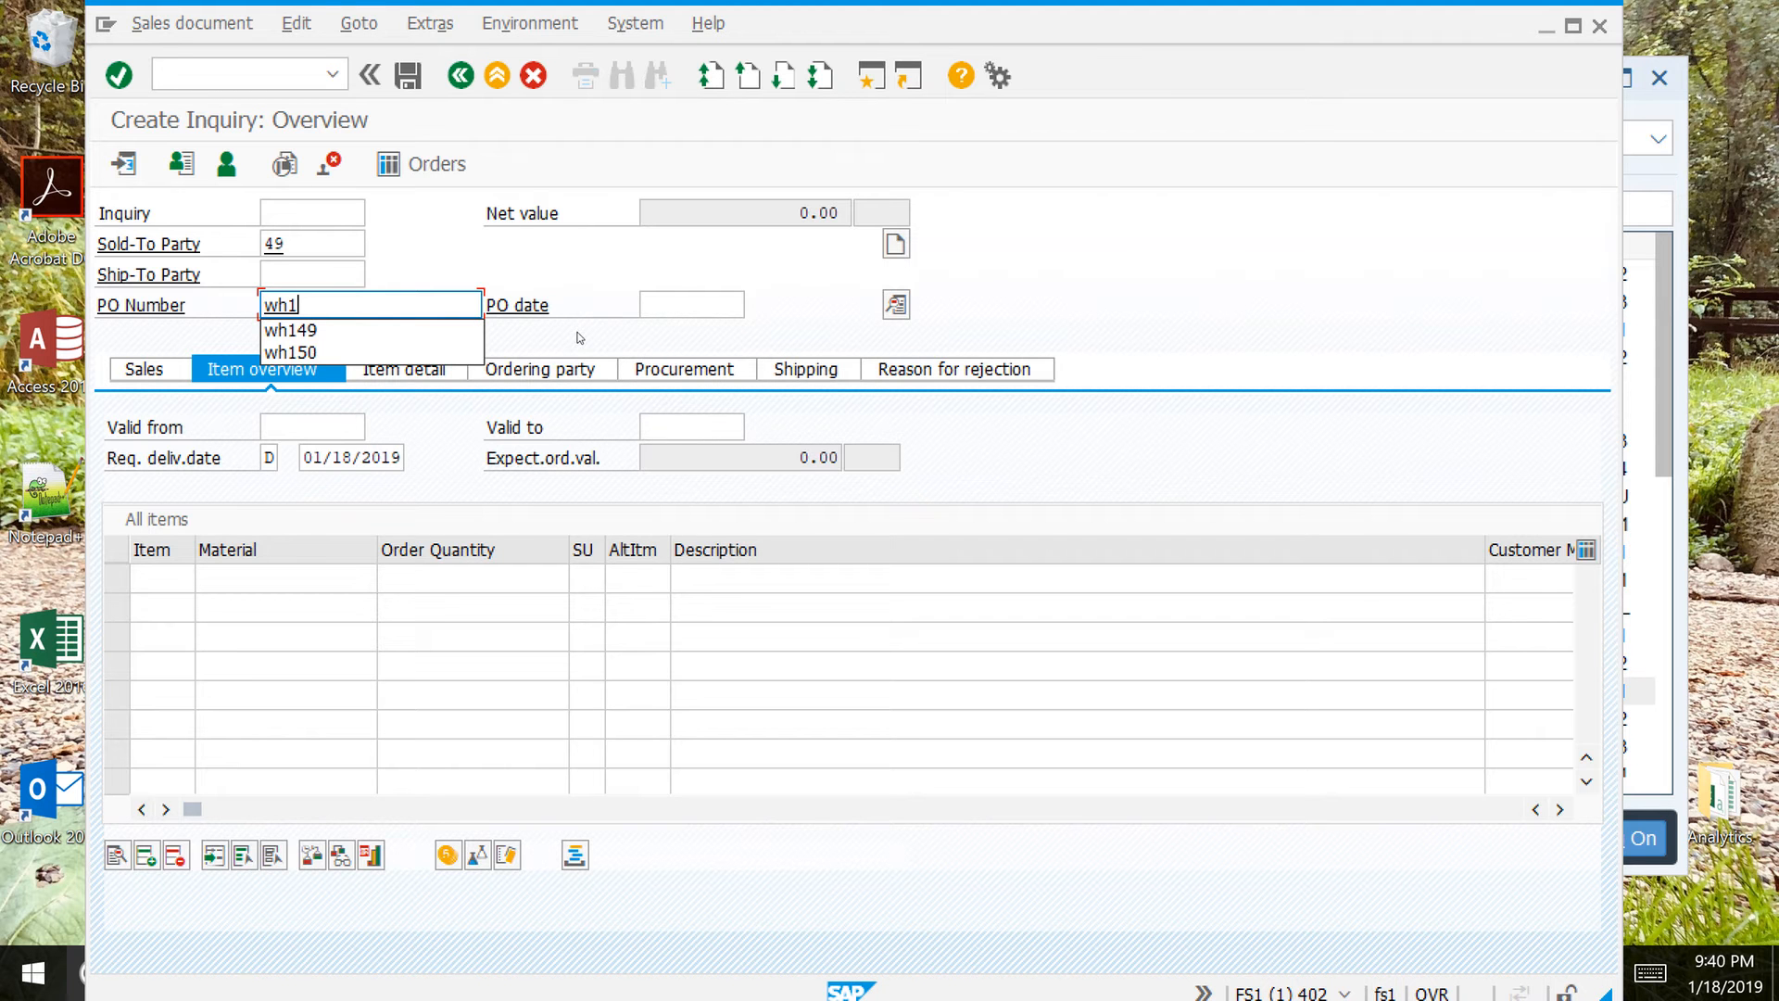
pyautogui.write('48')
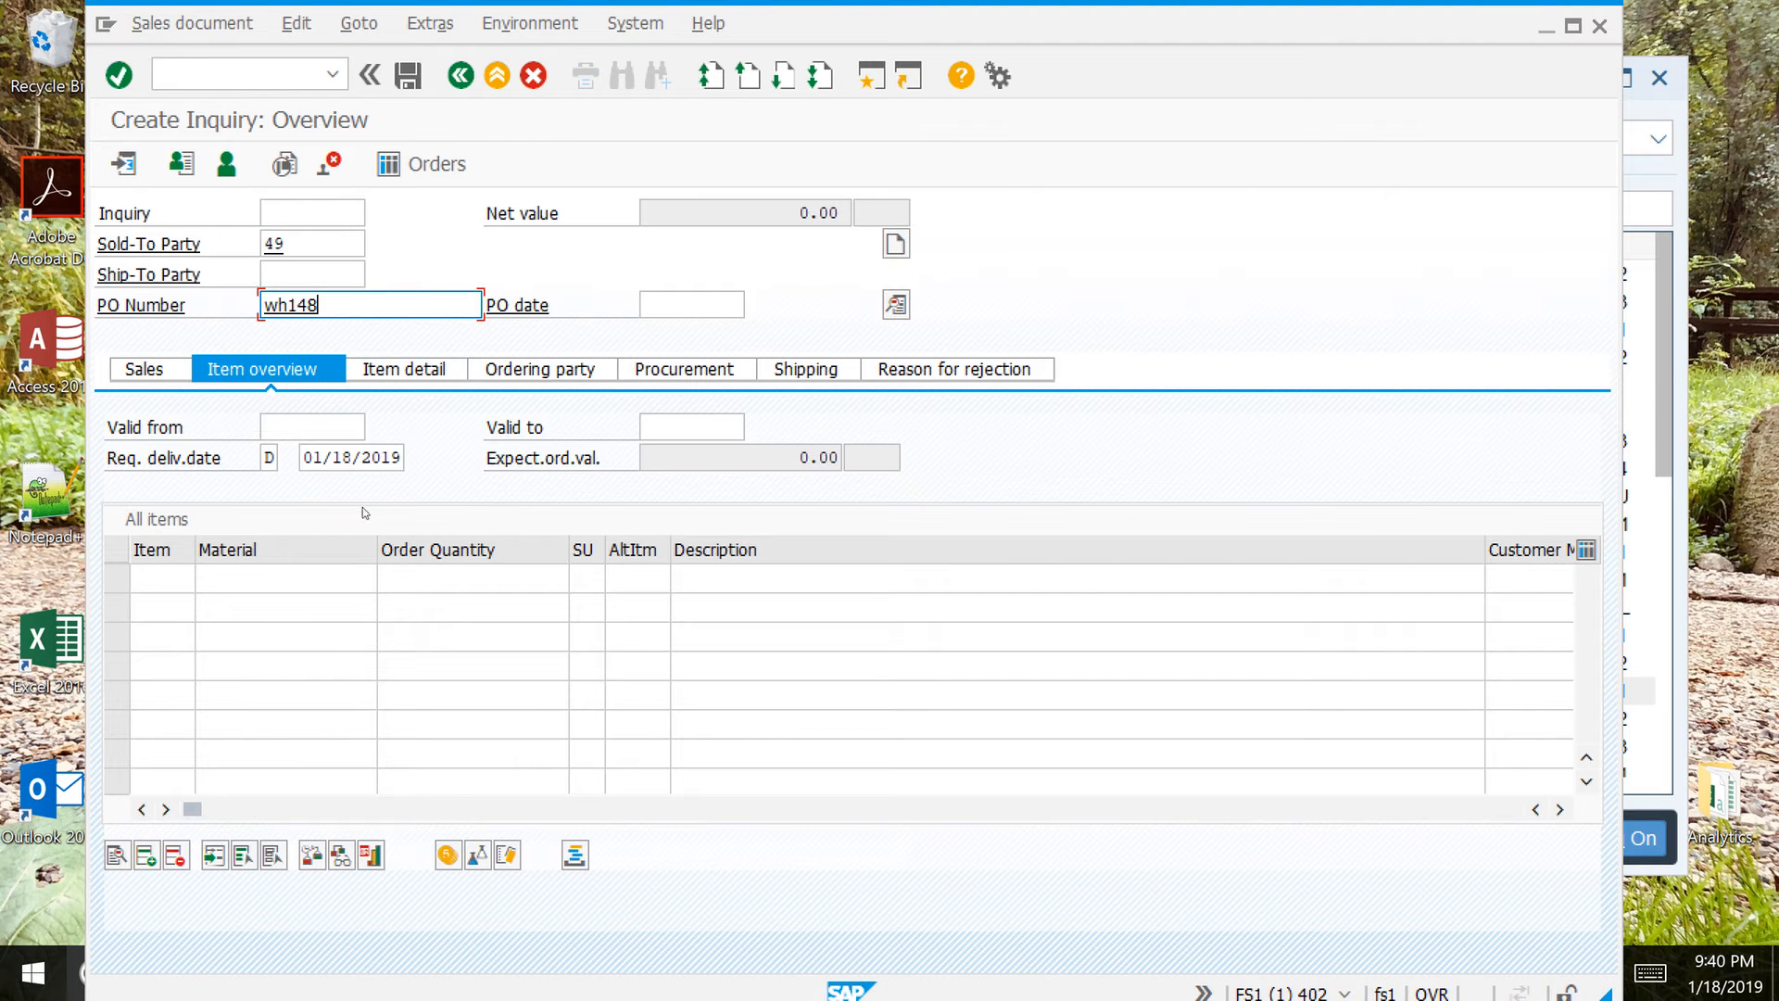
# Step: Set the inquiry's validity from 01/18/2019 to 02/19/2019 and confirm the header data
pyautogui.click(281, 431)
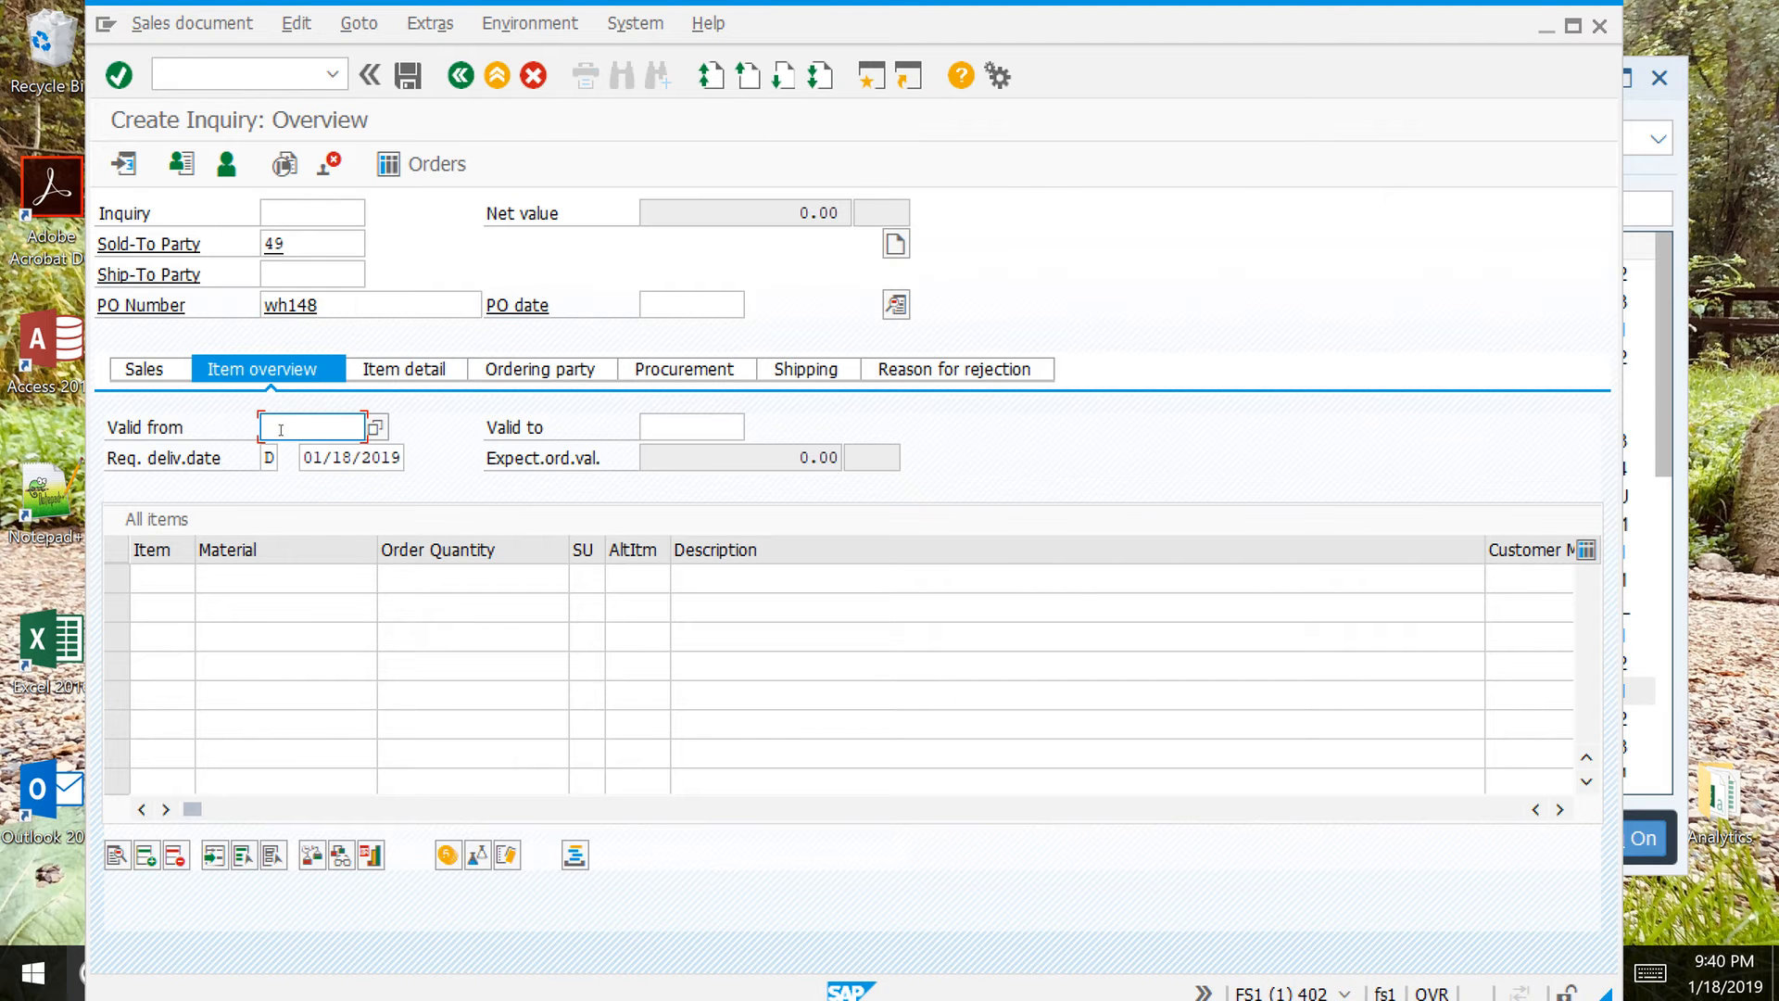
pyautogui.click(380, 429)
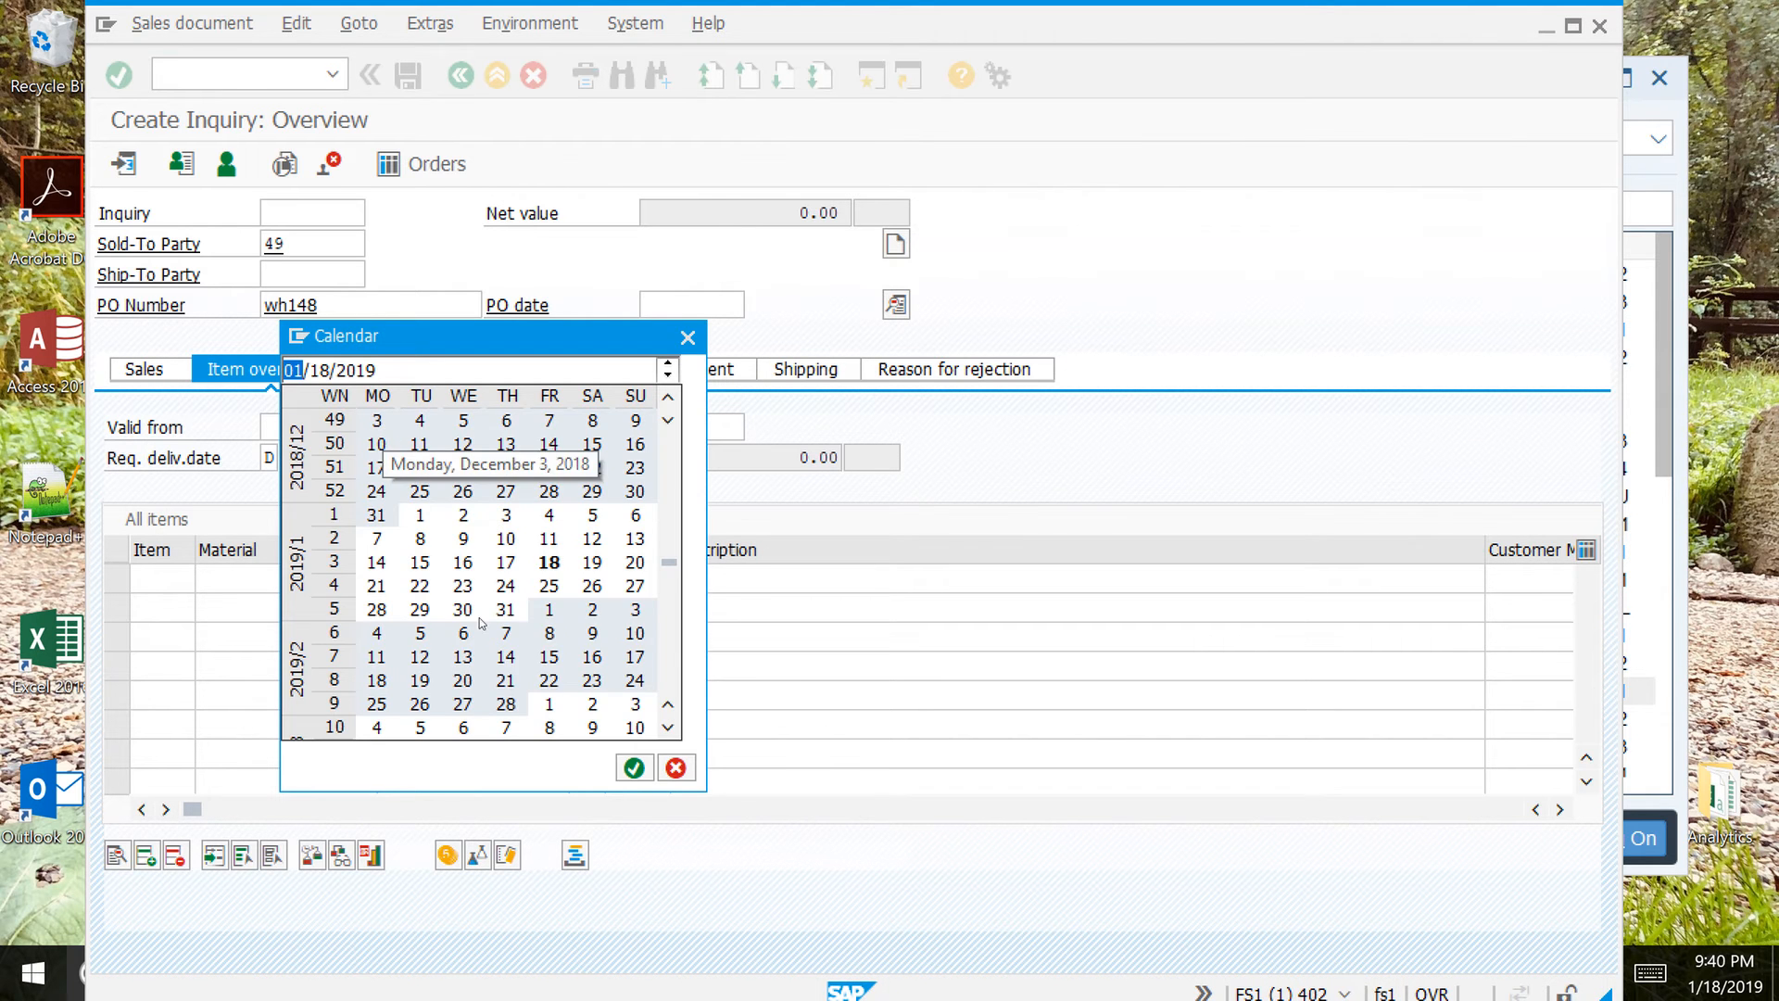
pyautogui.doubleClick(549, 563)
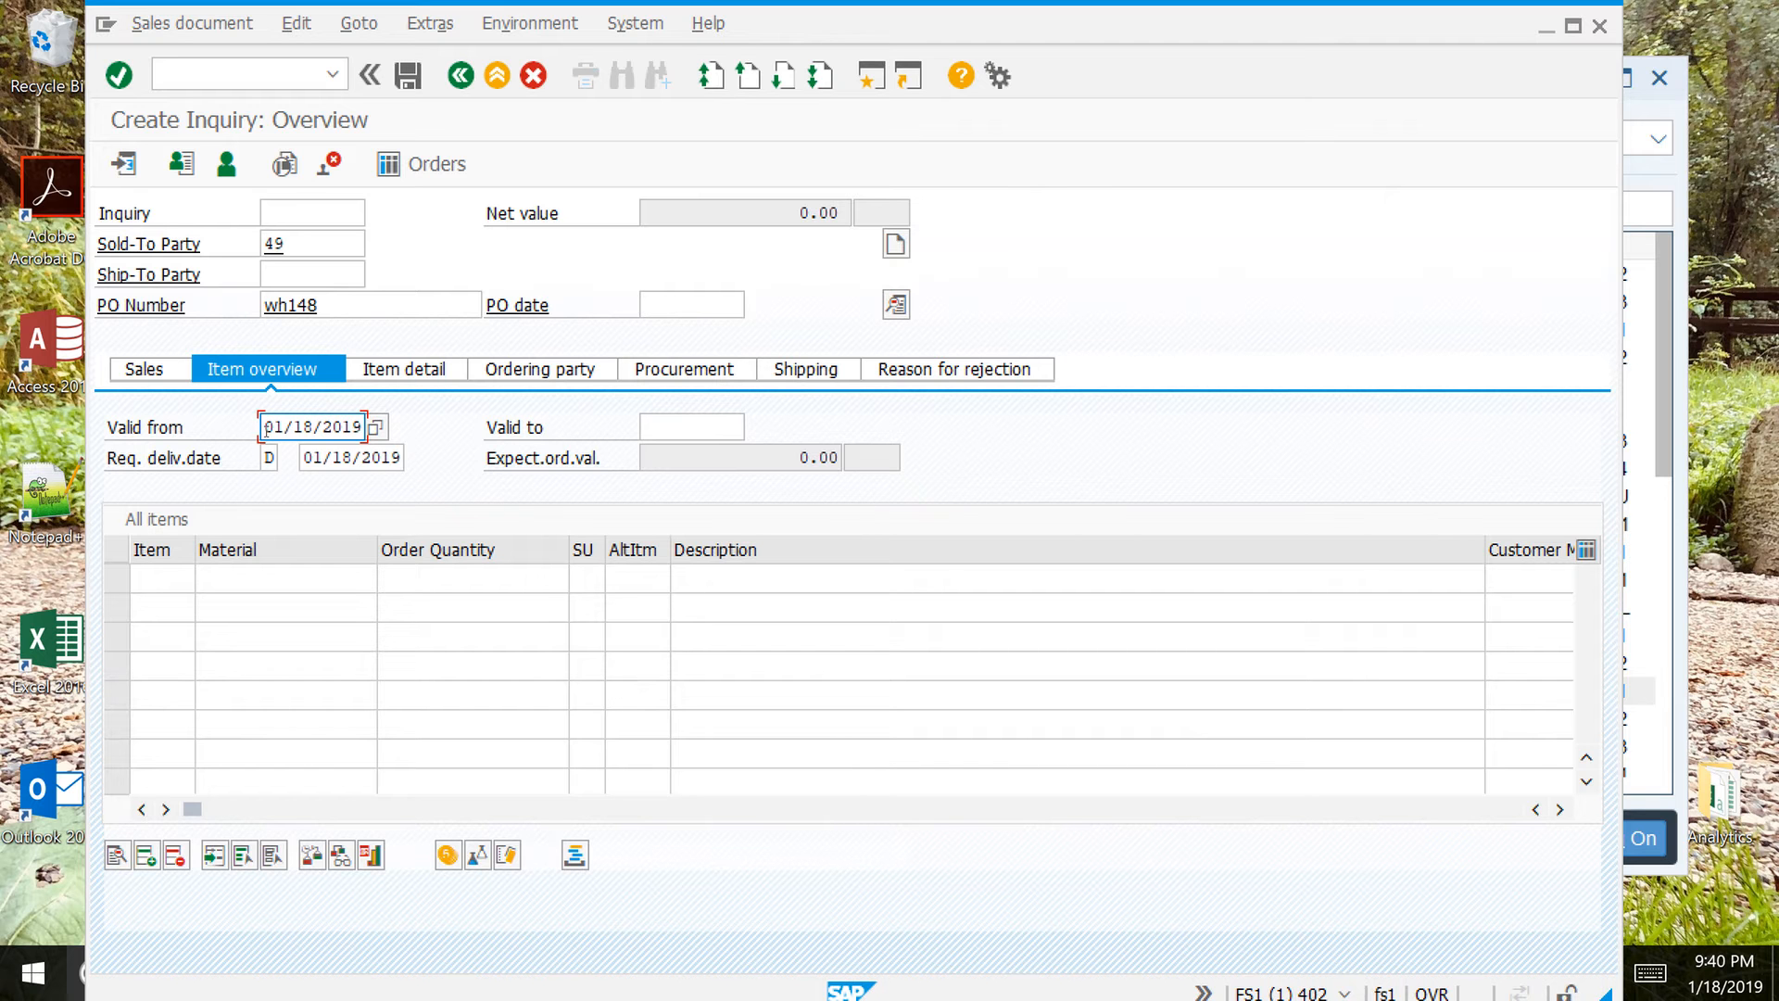
pyautogui.click(693, 425)
pyautogui.click(755, 428)
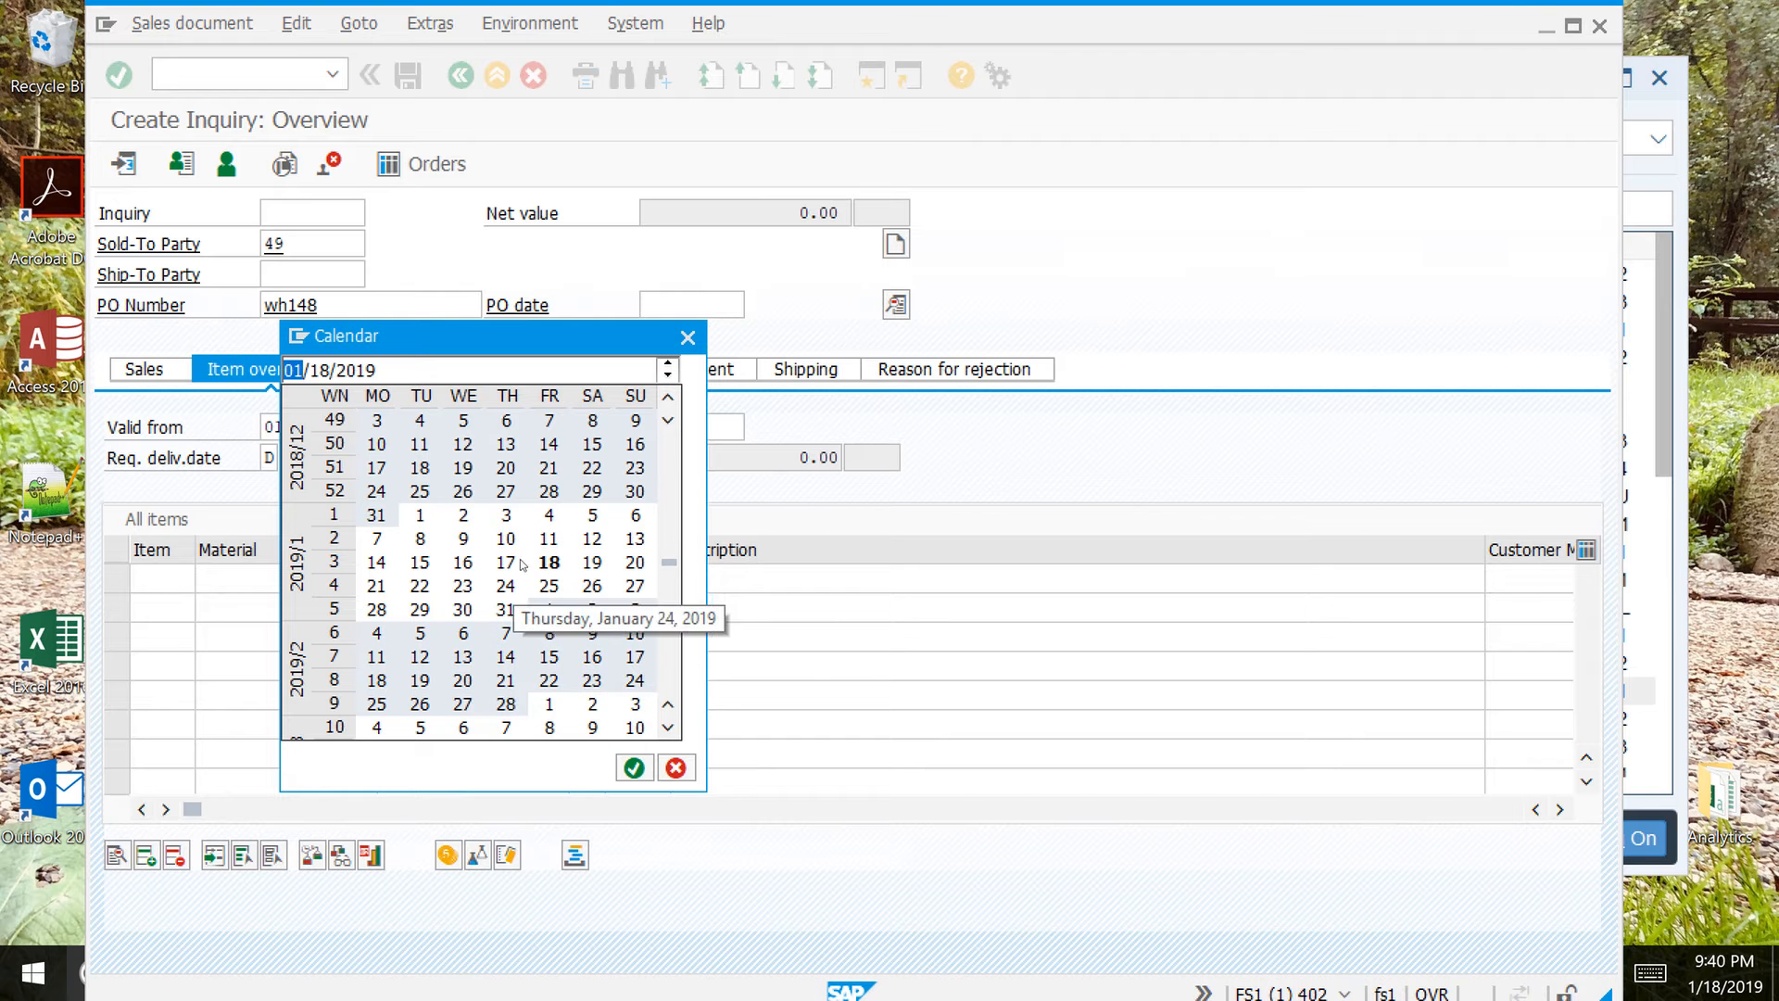
pyautogui.doubleClick(421, 681)
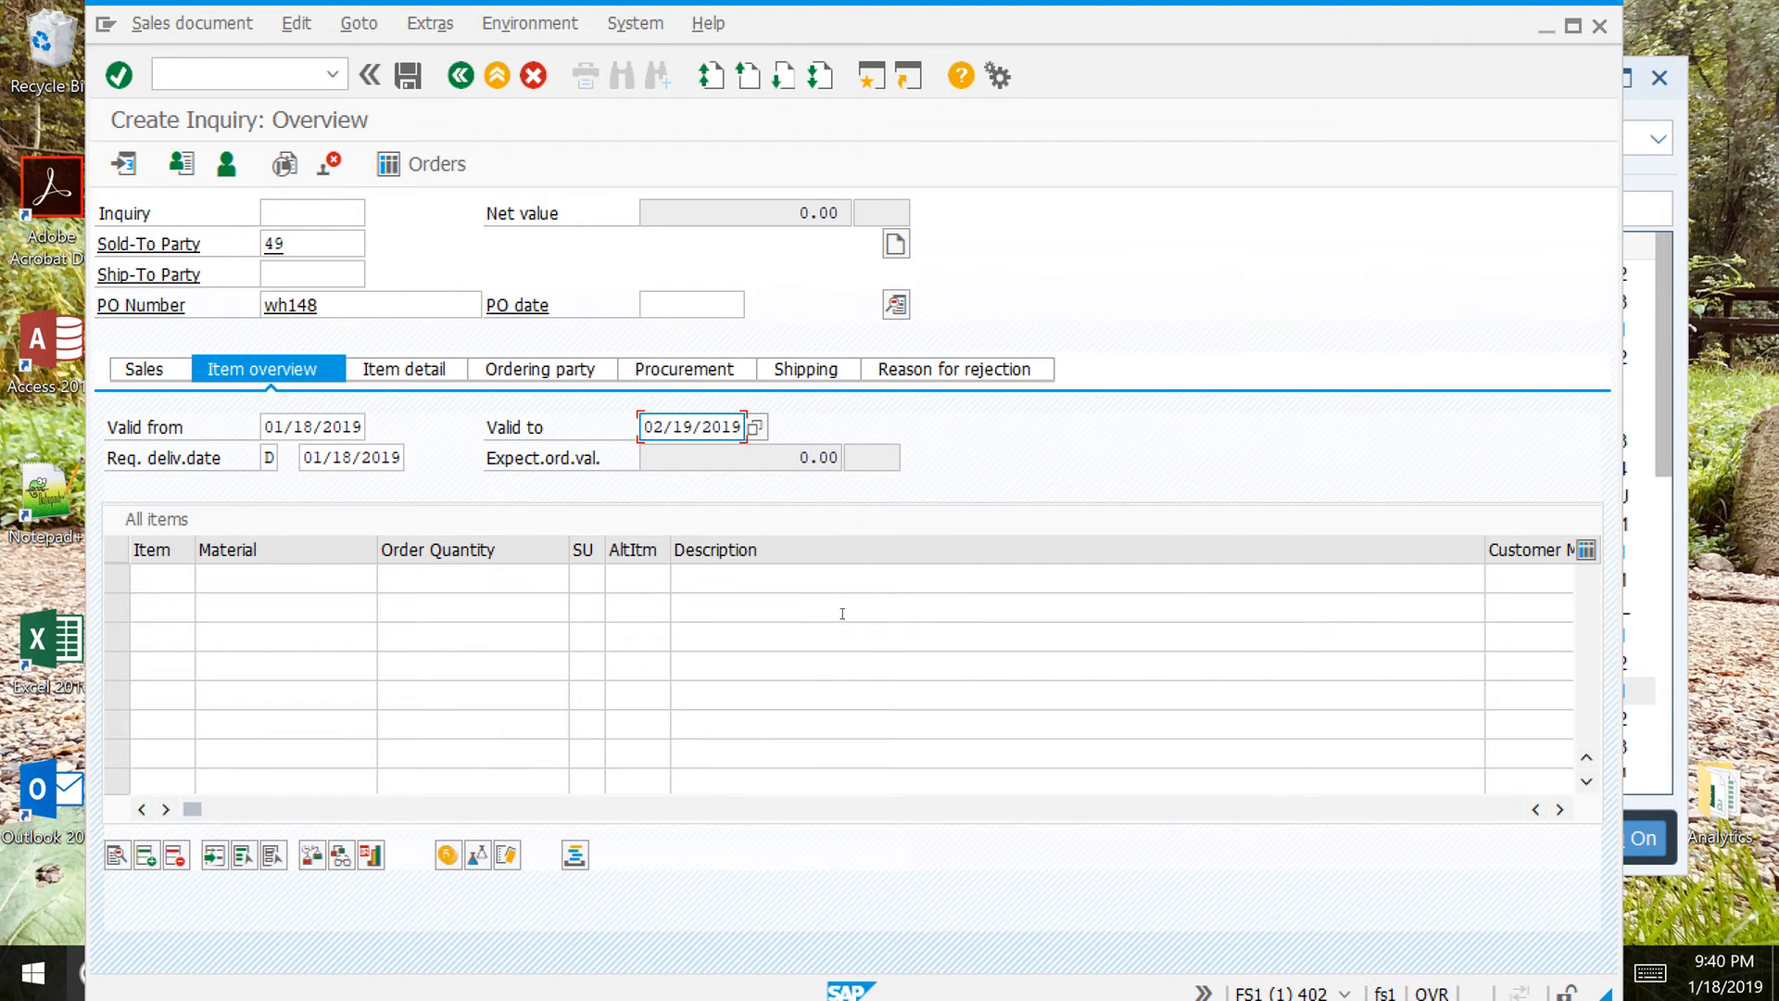
pyautogui.click(118, 76)
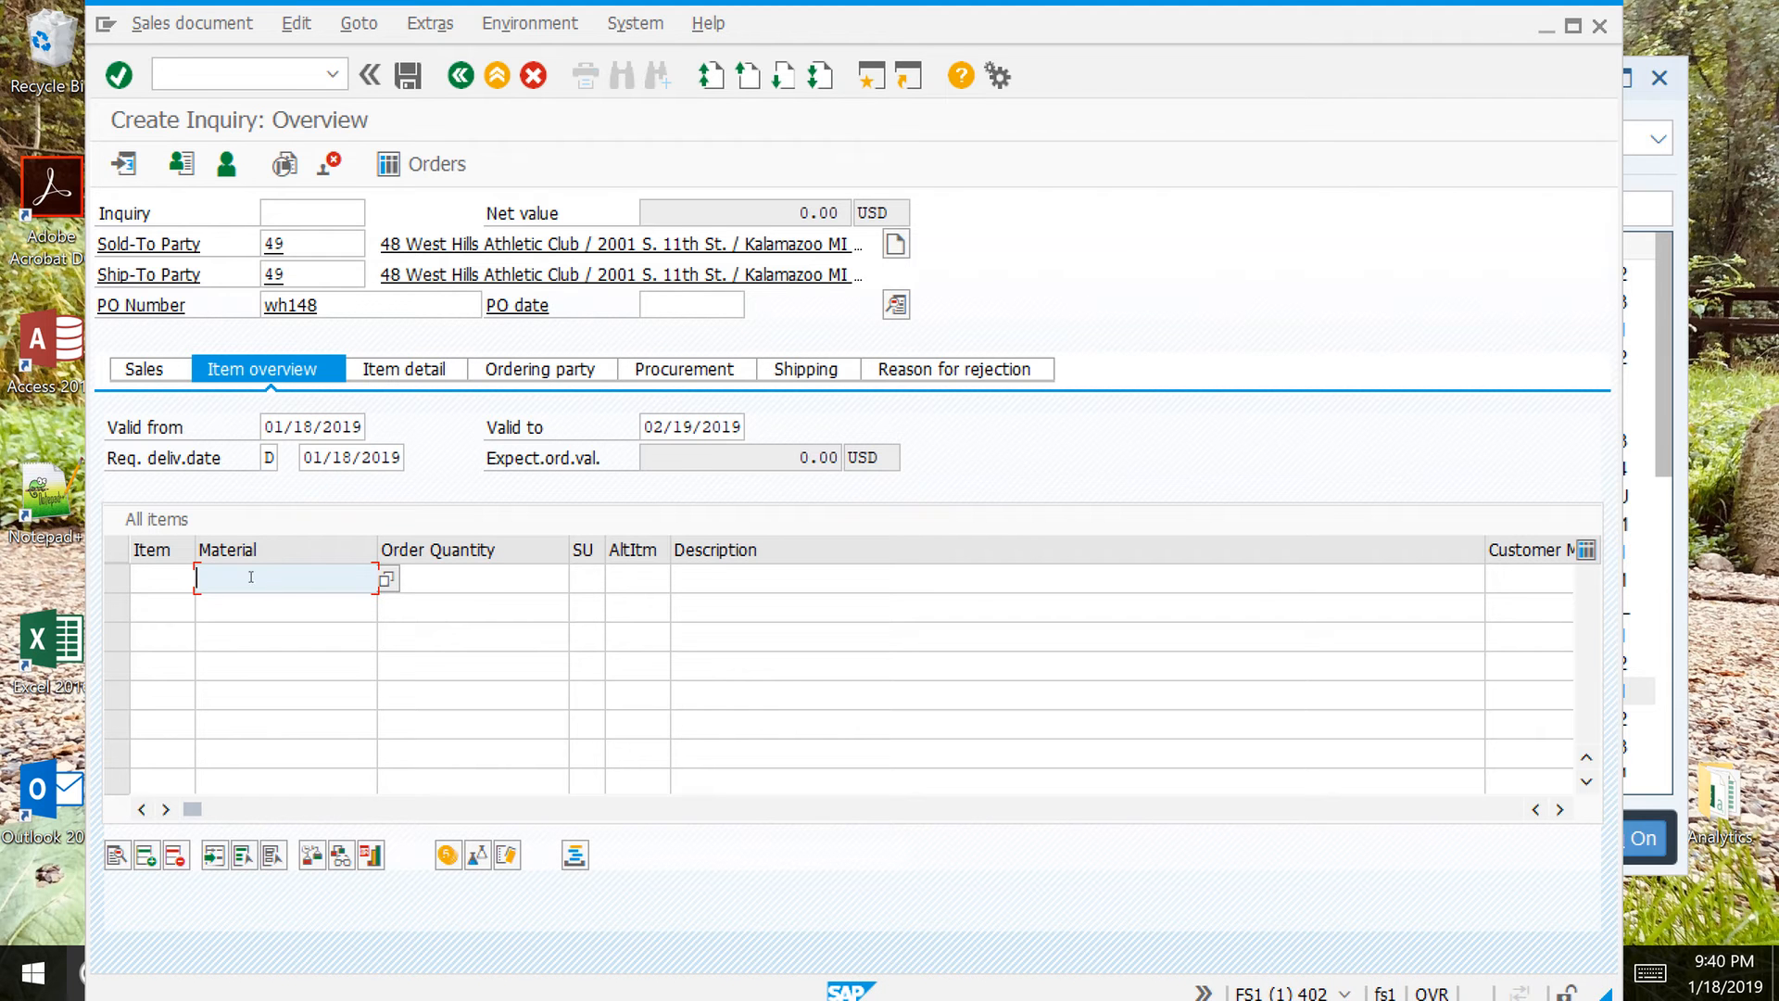
# Step: Open the material lookup for the first item, search by material group, and set the group to SALES (Finished)
pyautogui.click(388, 580)
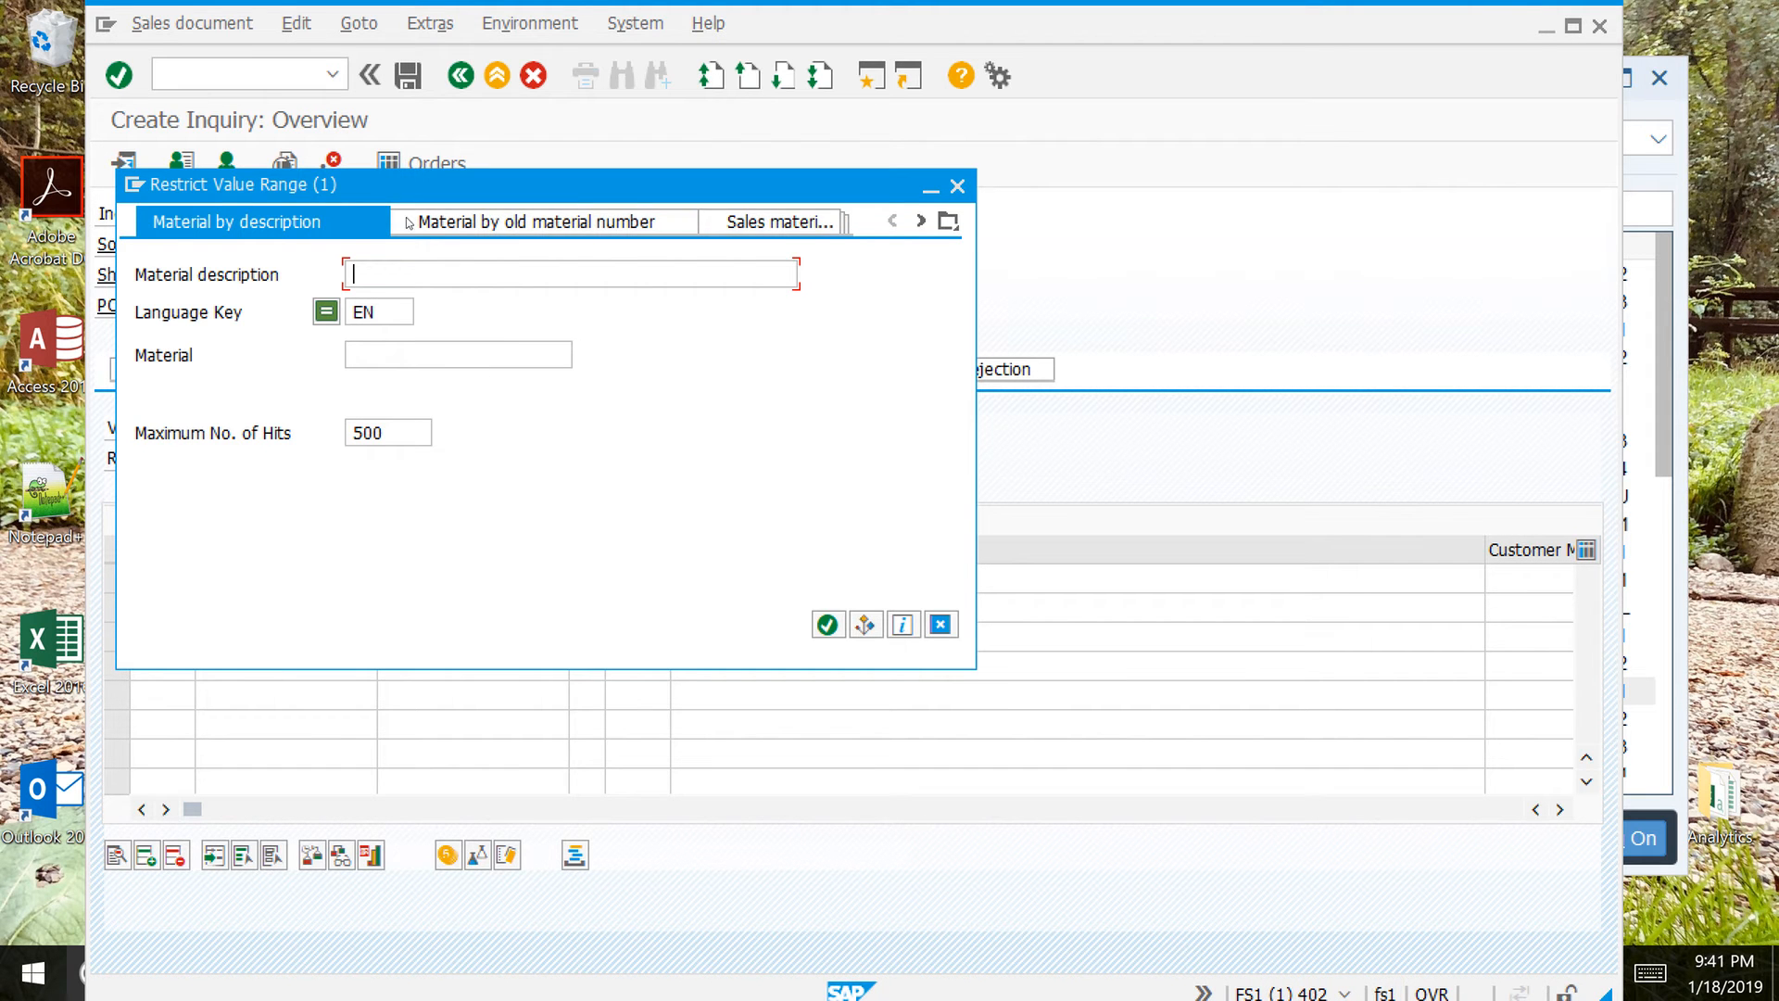
pyautogui.click(921, 221)
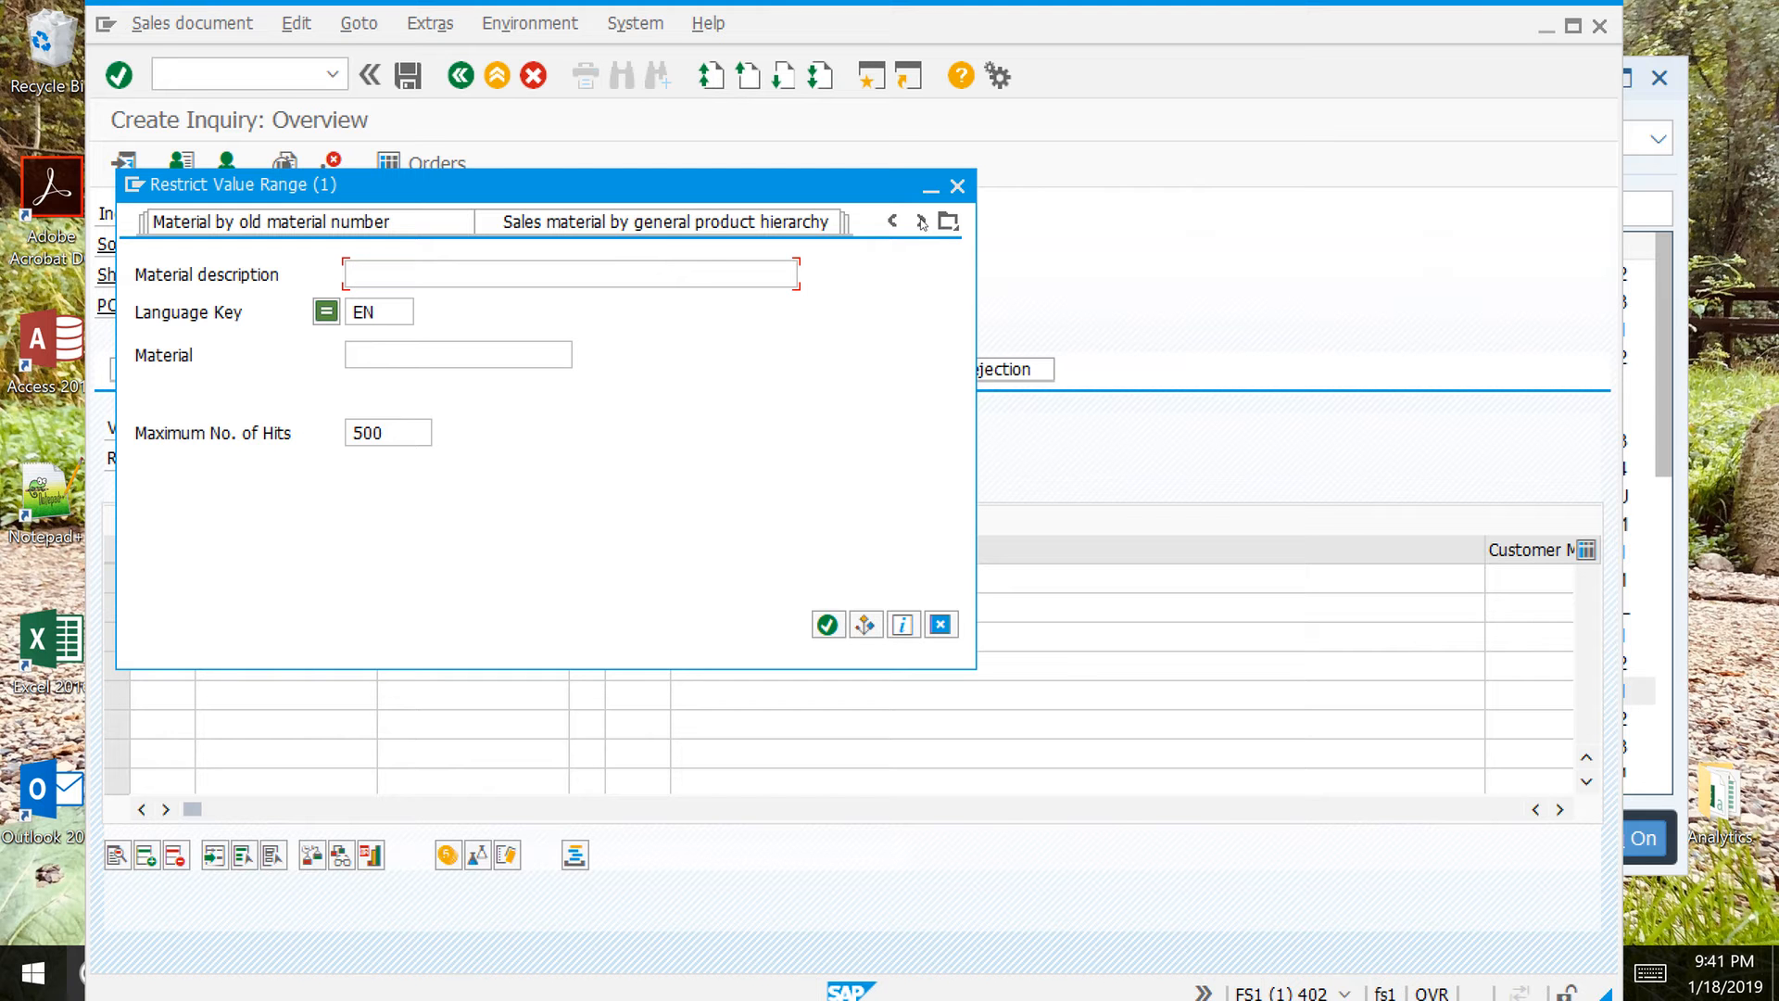
pyautogui.click(921, 221)
pyautogui.click(921, 222)
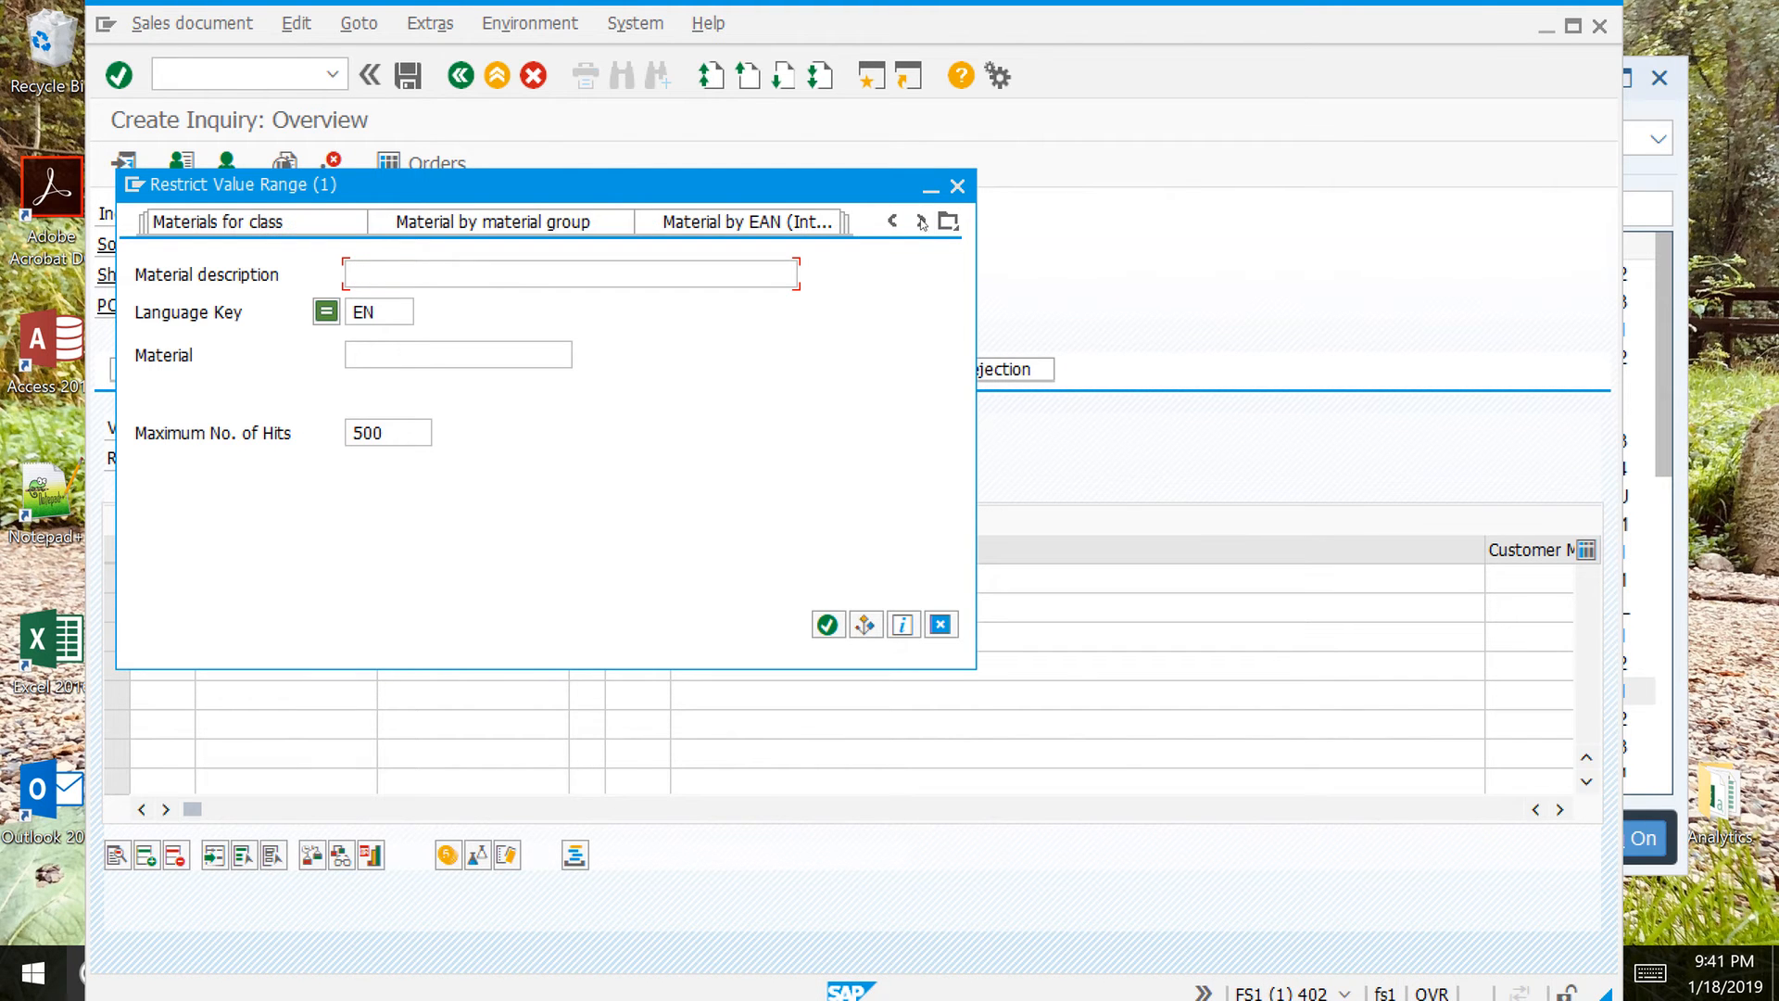
pyautogui.click(538, 223)
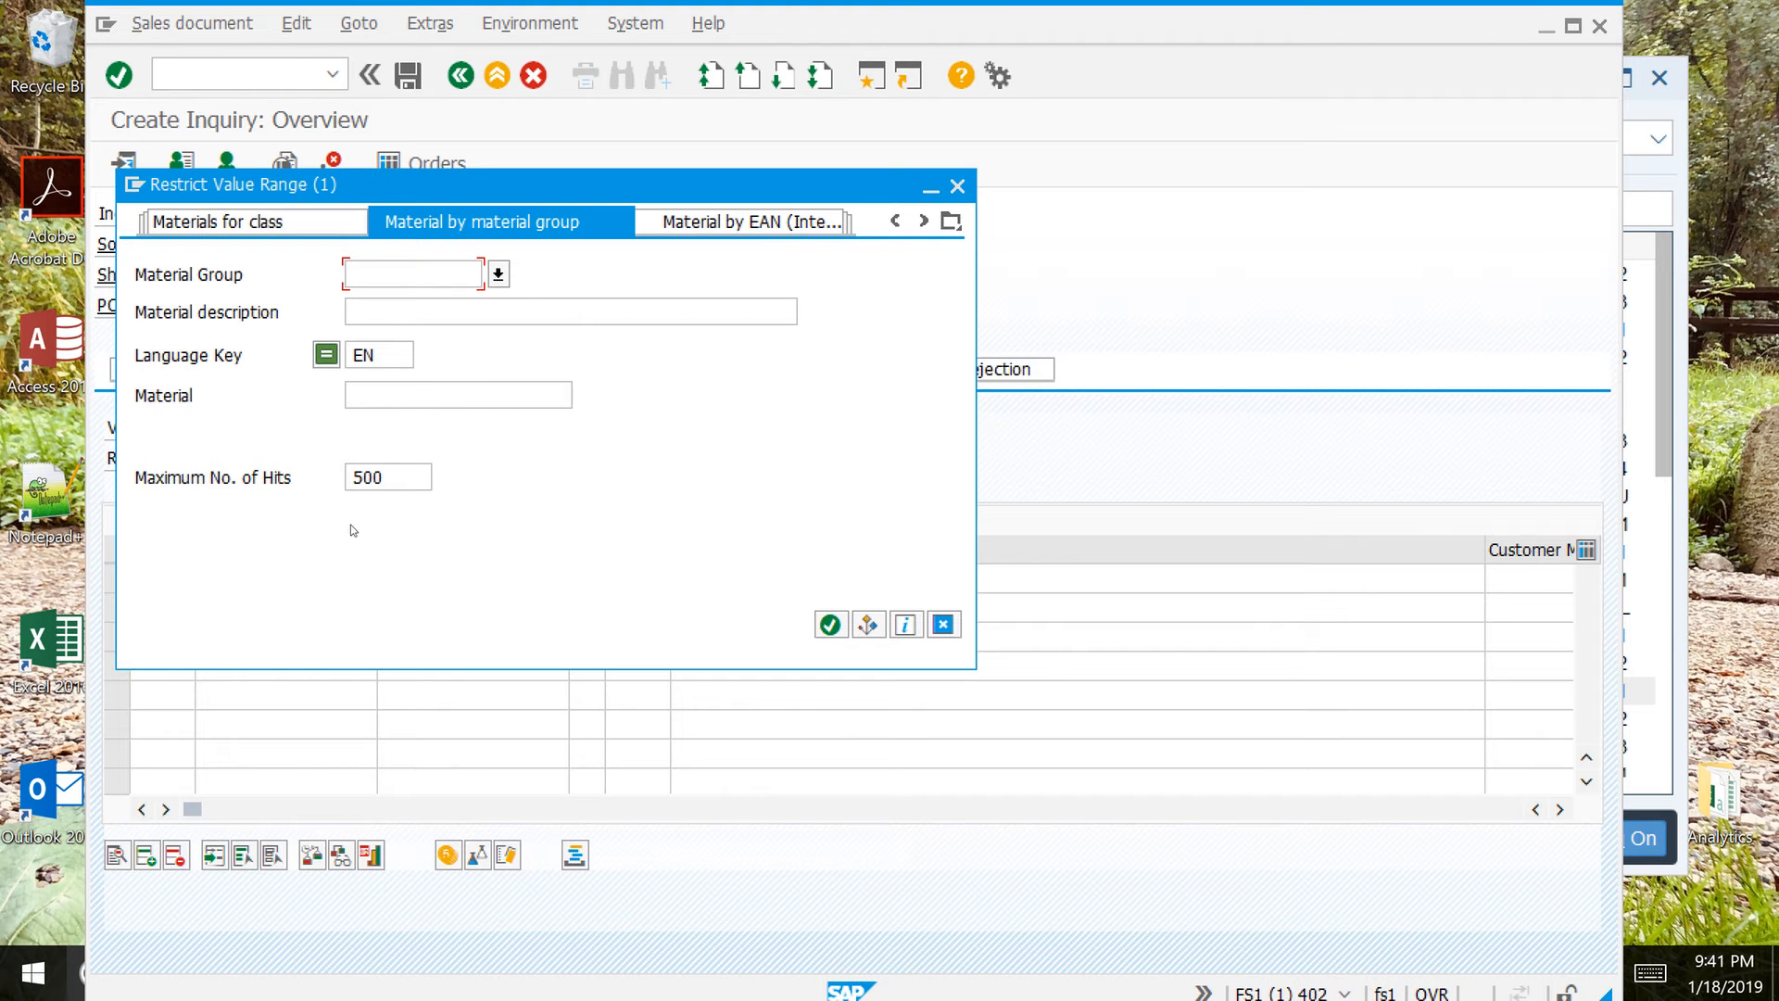
pyautogui.click(499, 276)
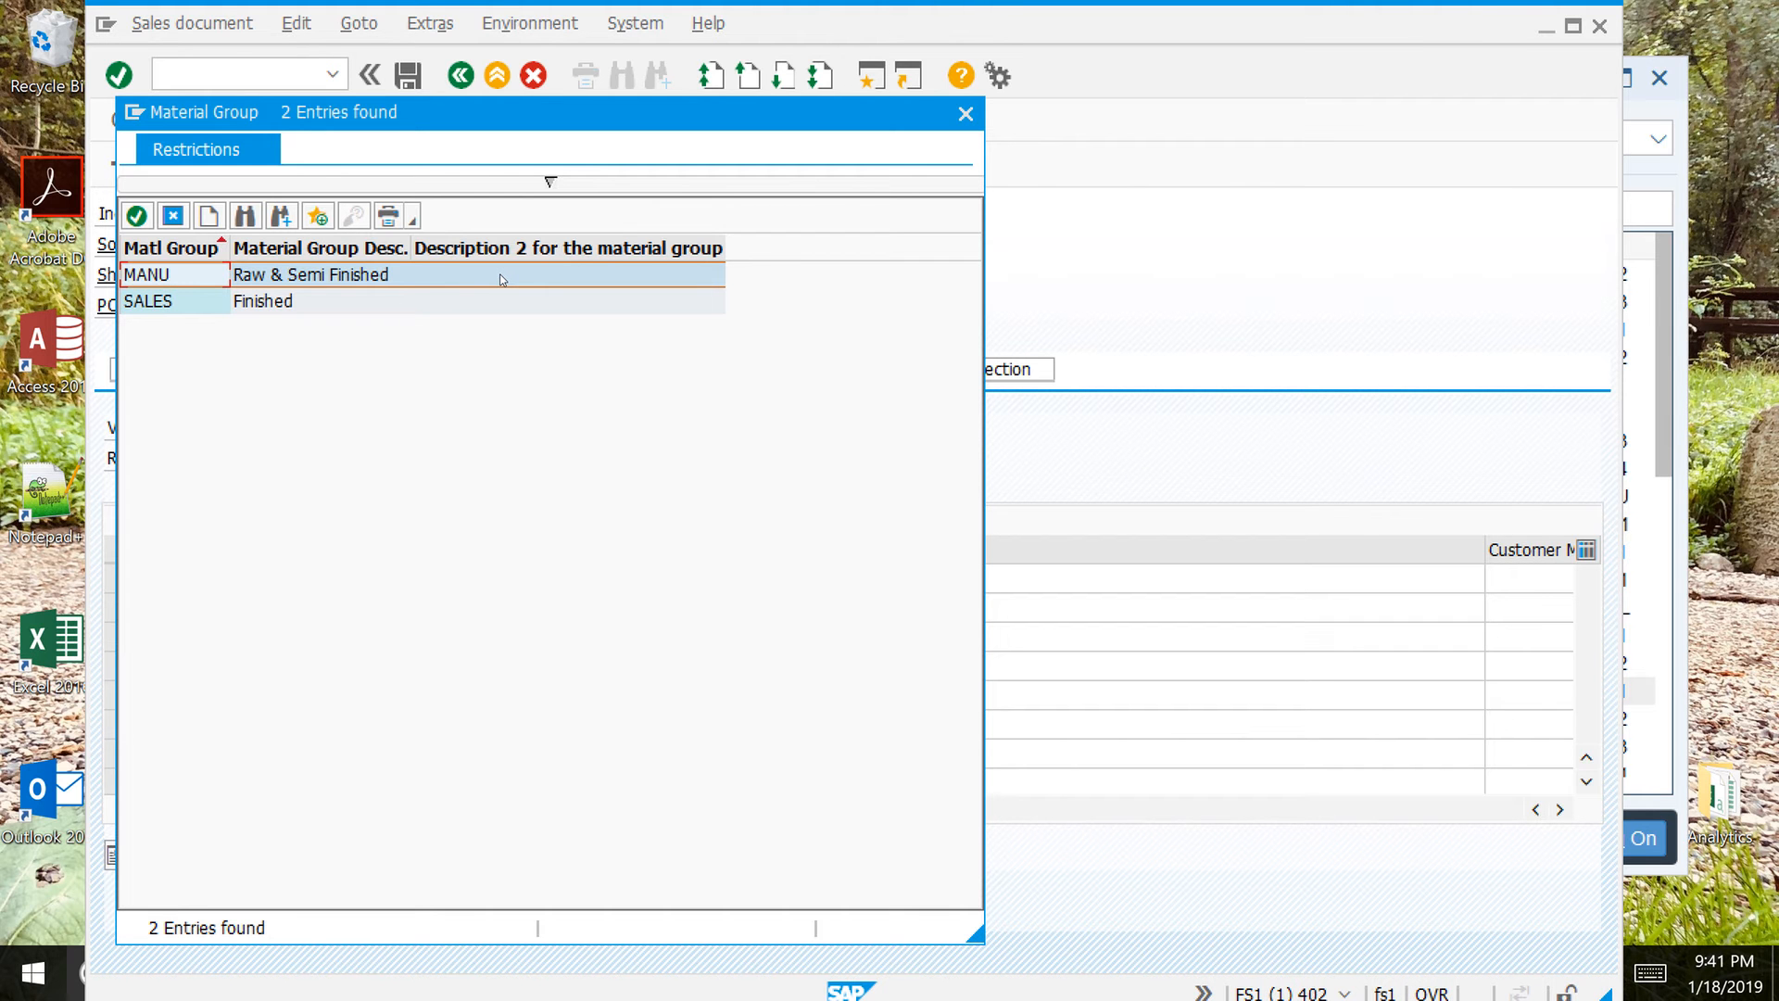
pyautogui.click(163, 302)
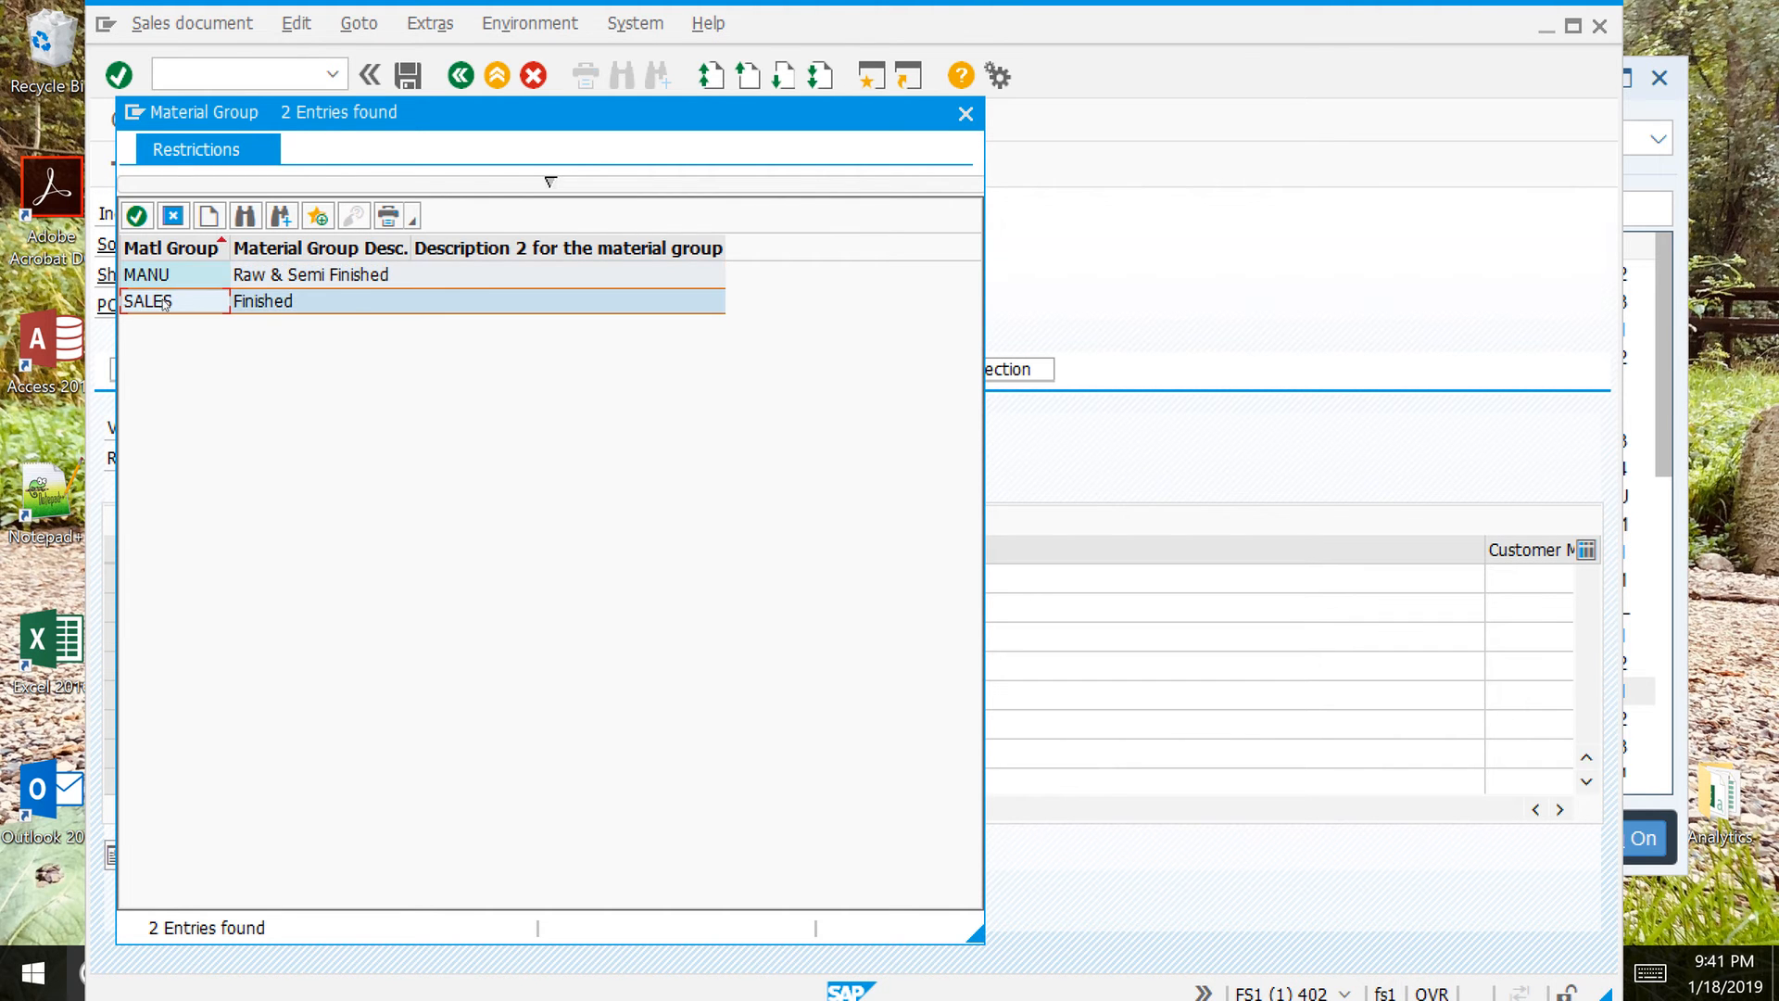
pyautogui.doubleClick(167, 302)
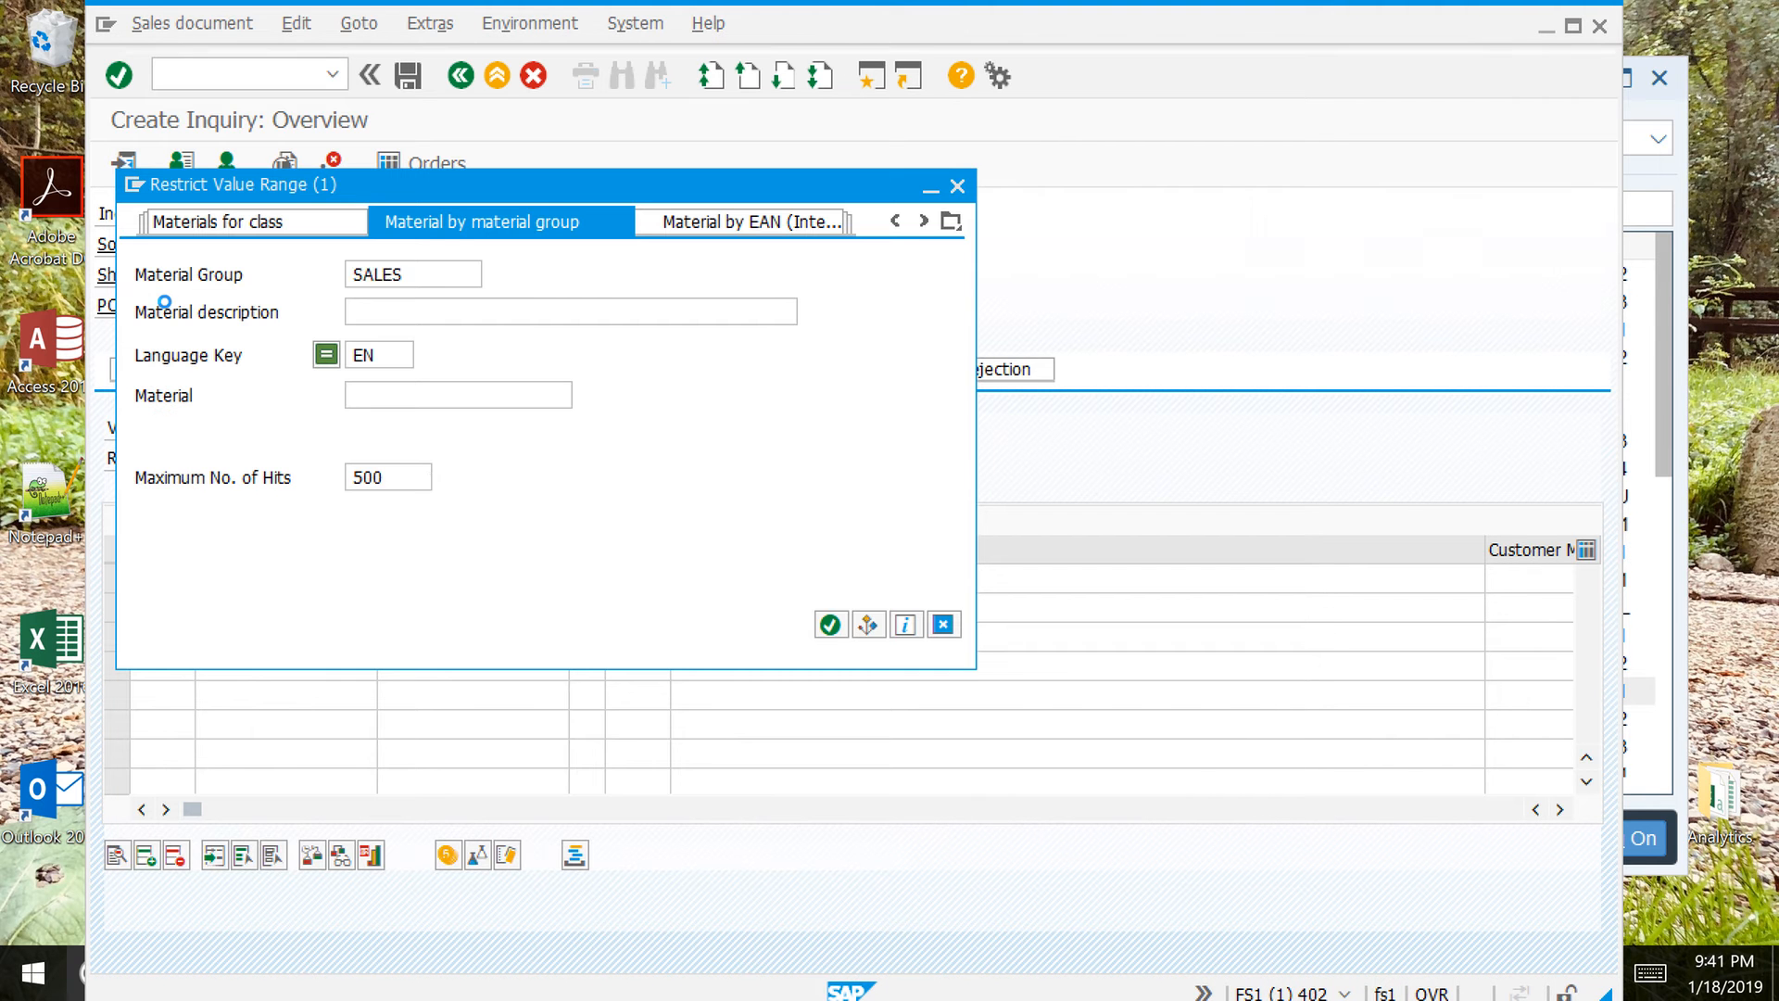
# Step: Search for materials with description 48* and choose 48 NRG-B (48F110) as the first item's material
pyautogui.click(393, 308)
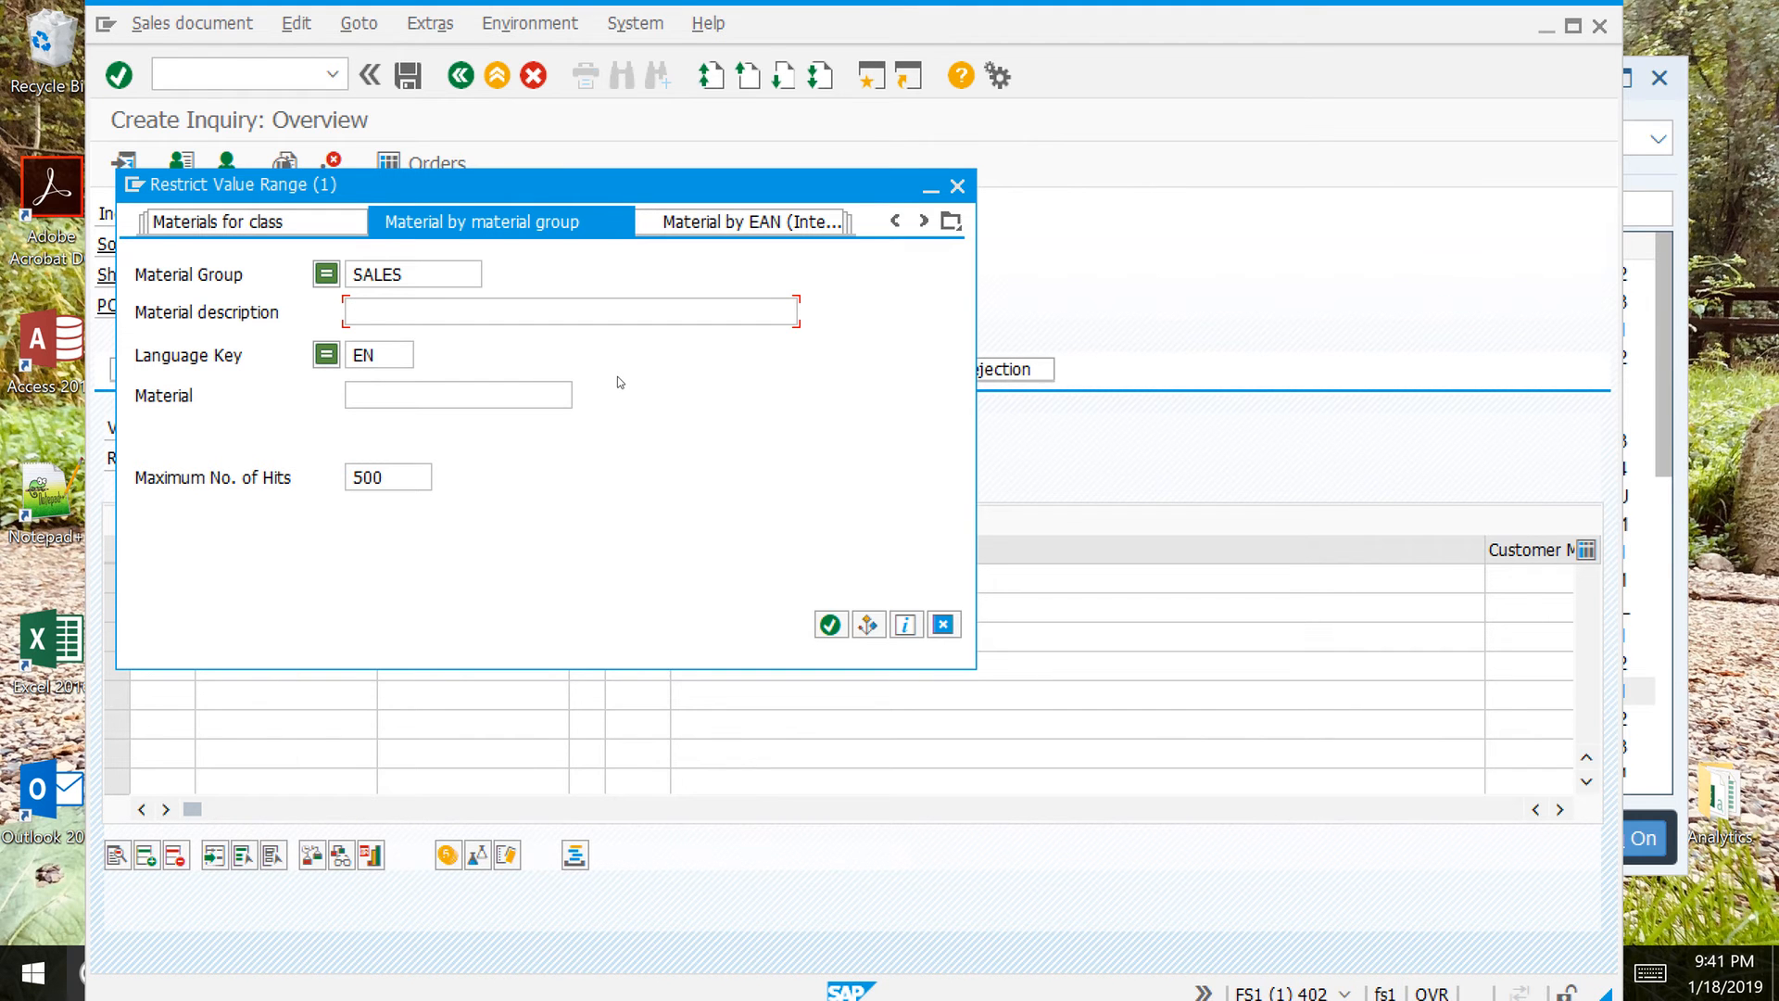
pyautogui.write('*')
pyautogui.press('BackSpace')
pyautogui.write('48*')
pyautogui.click(829, 626)
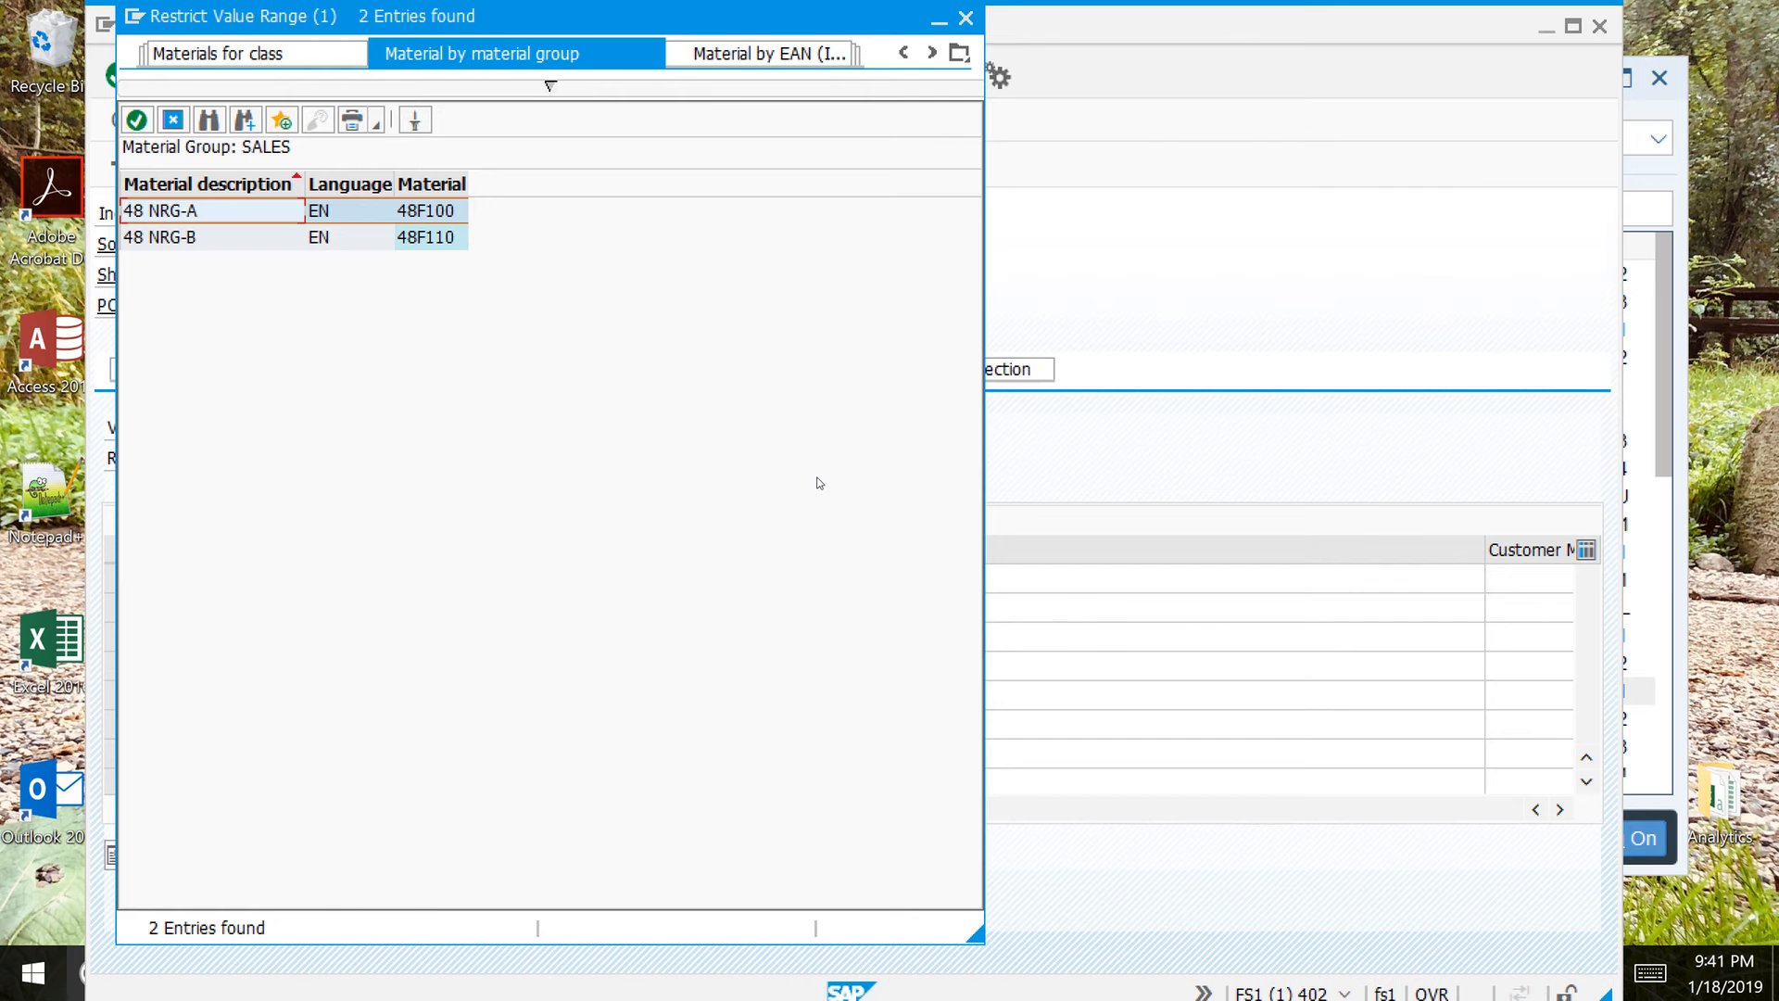
pyautogui.click(191, 239)
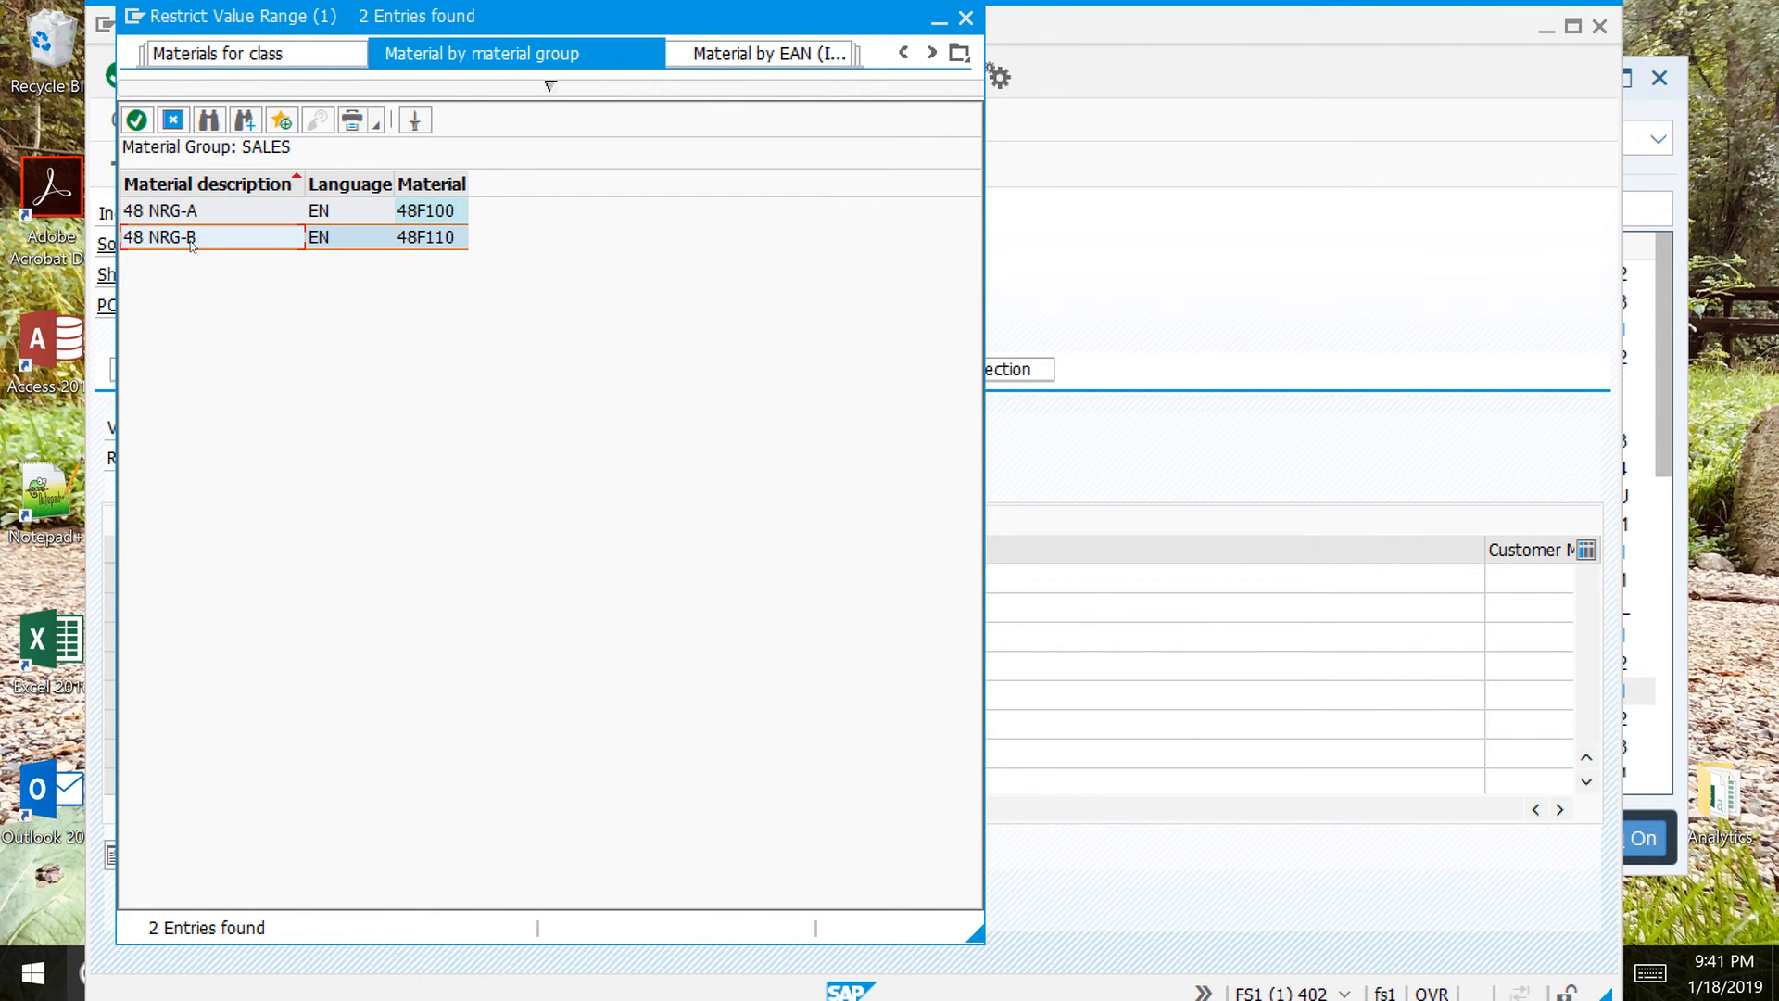
pyautogui.doubleClick(191, 239)
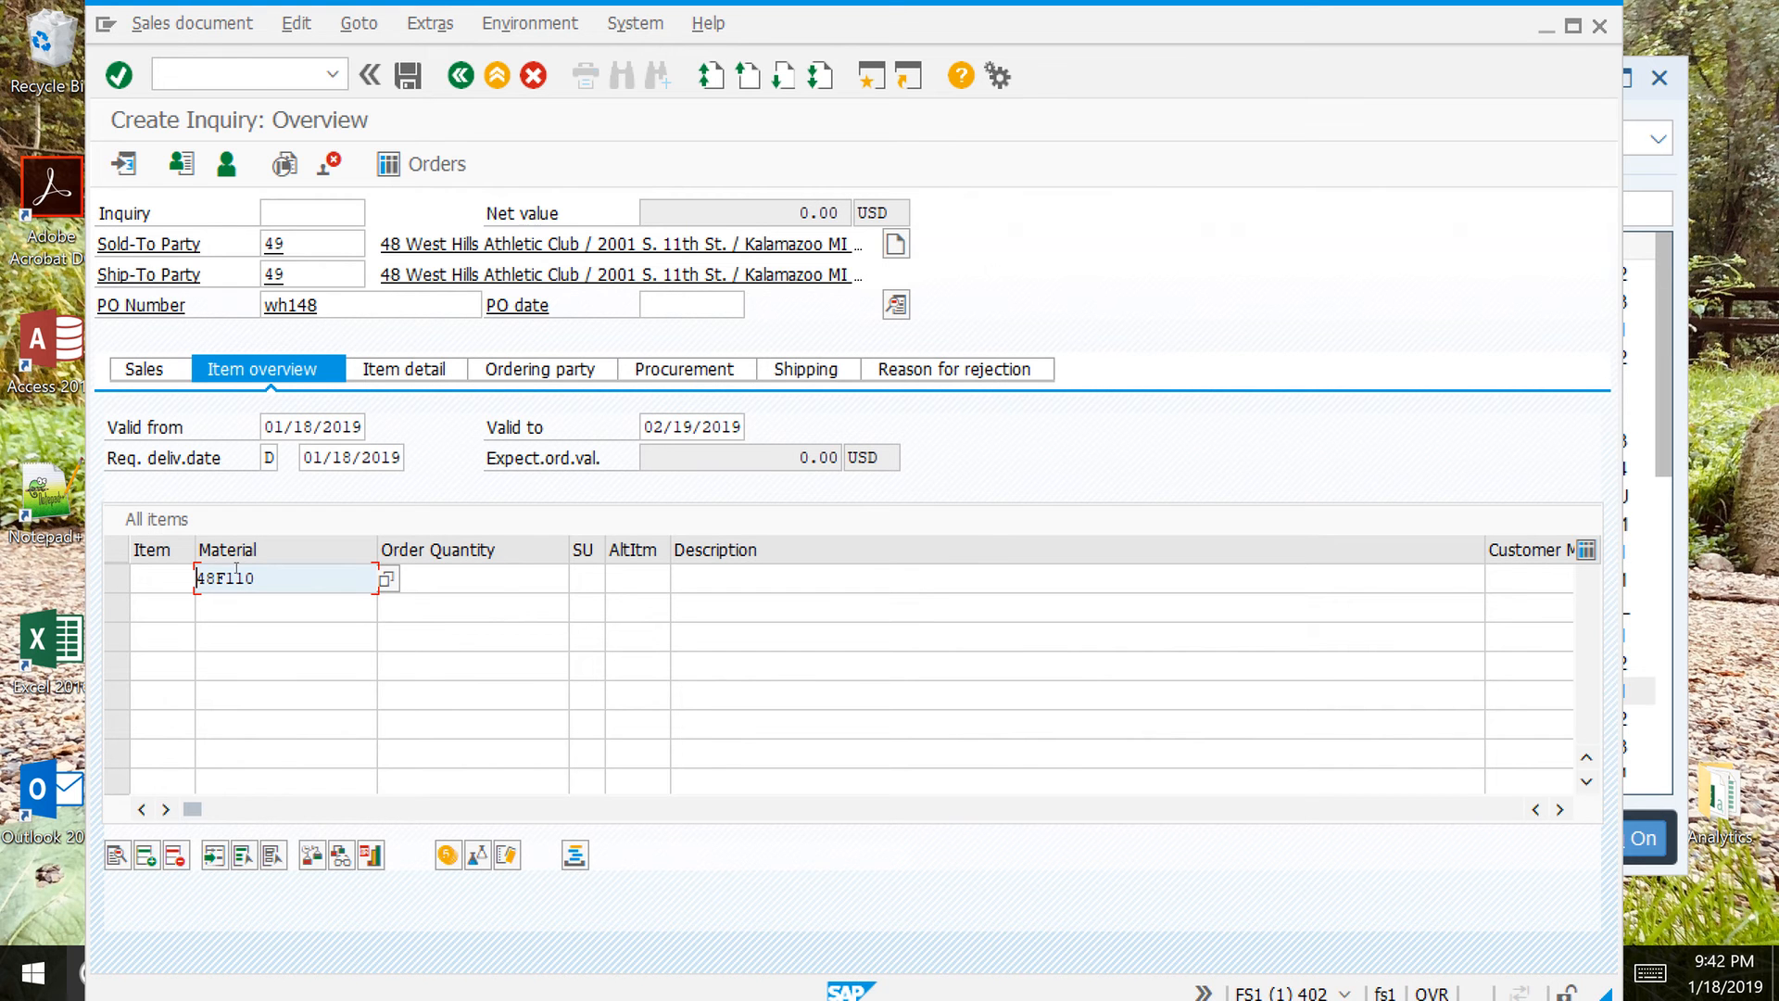
# Step: Set the order quantity of material 48F110 to 10 and confirm the item entry
pyautogui.click(512, 576)
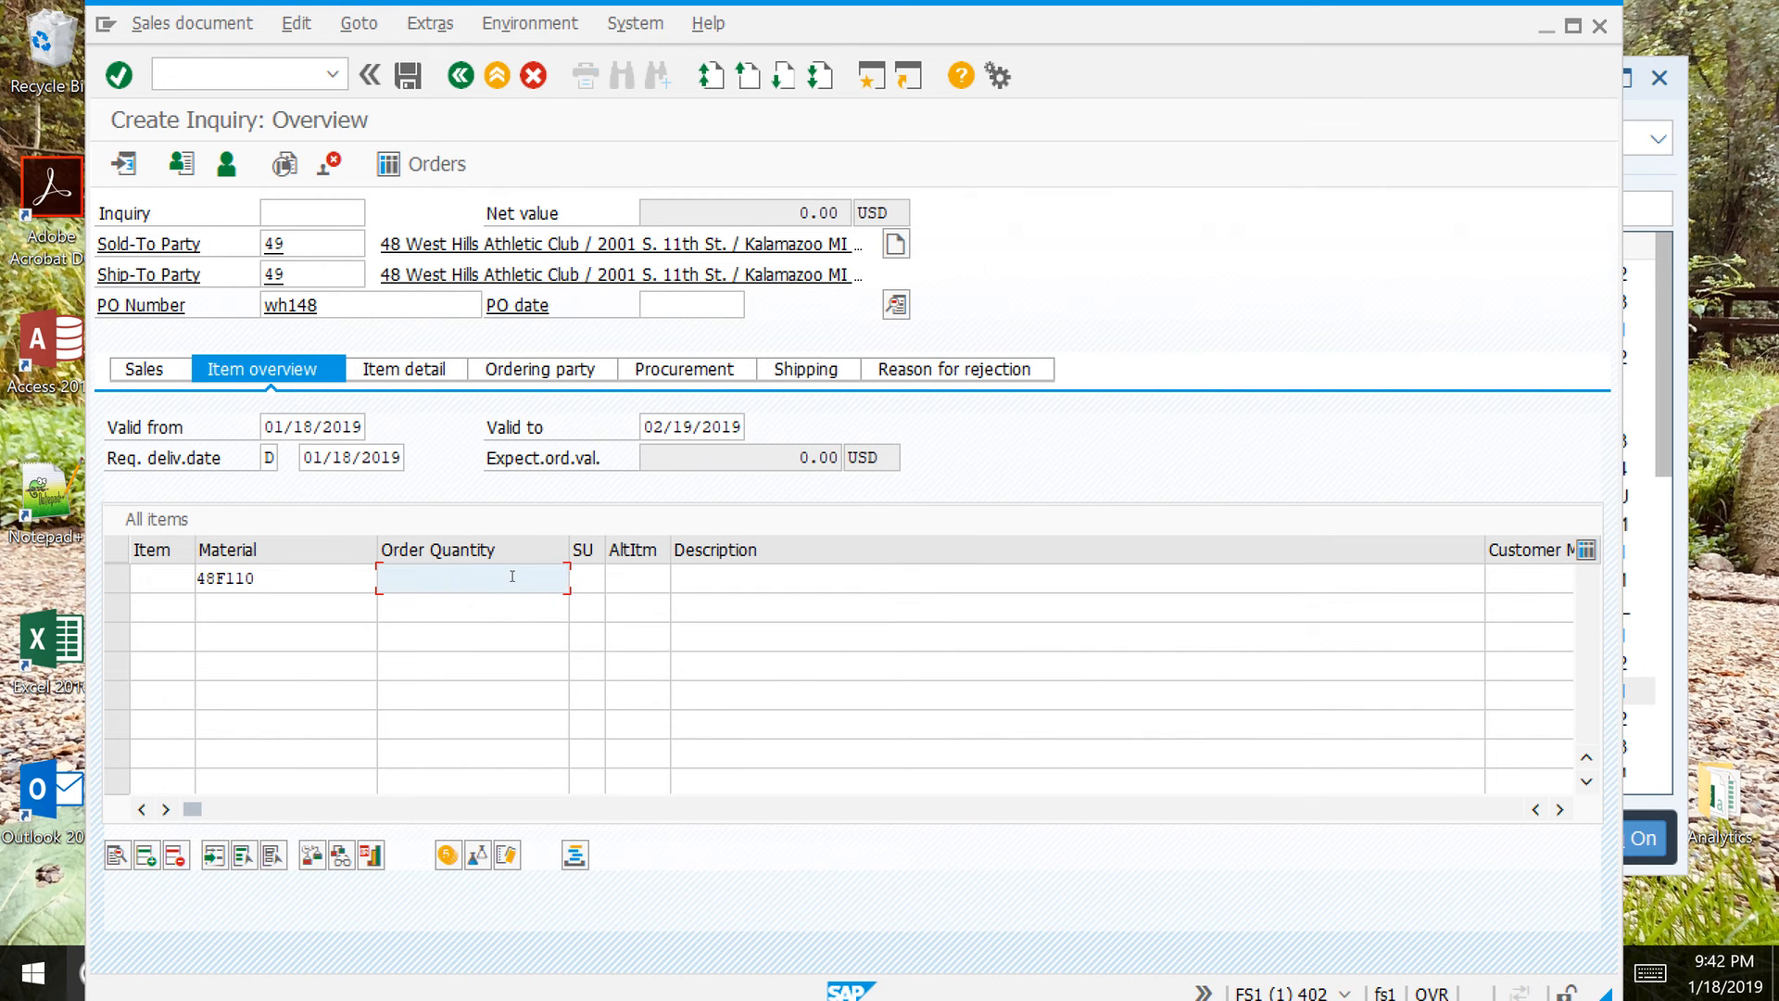
pyautogui.write('10')
pyautogui.click(118, 77)
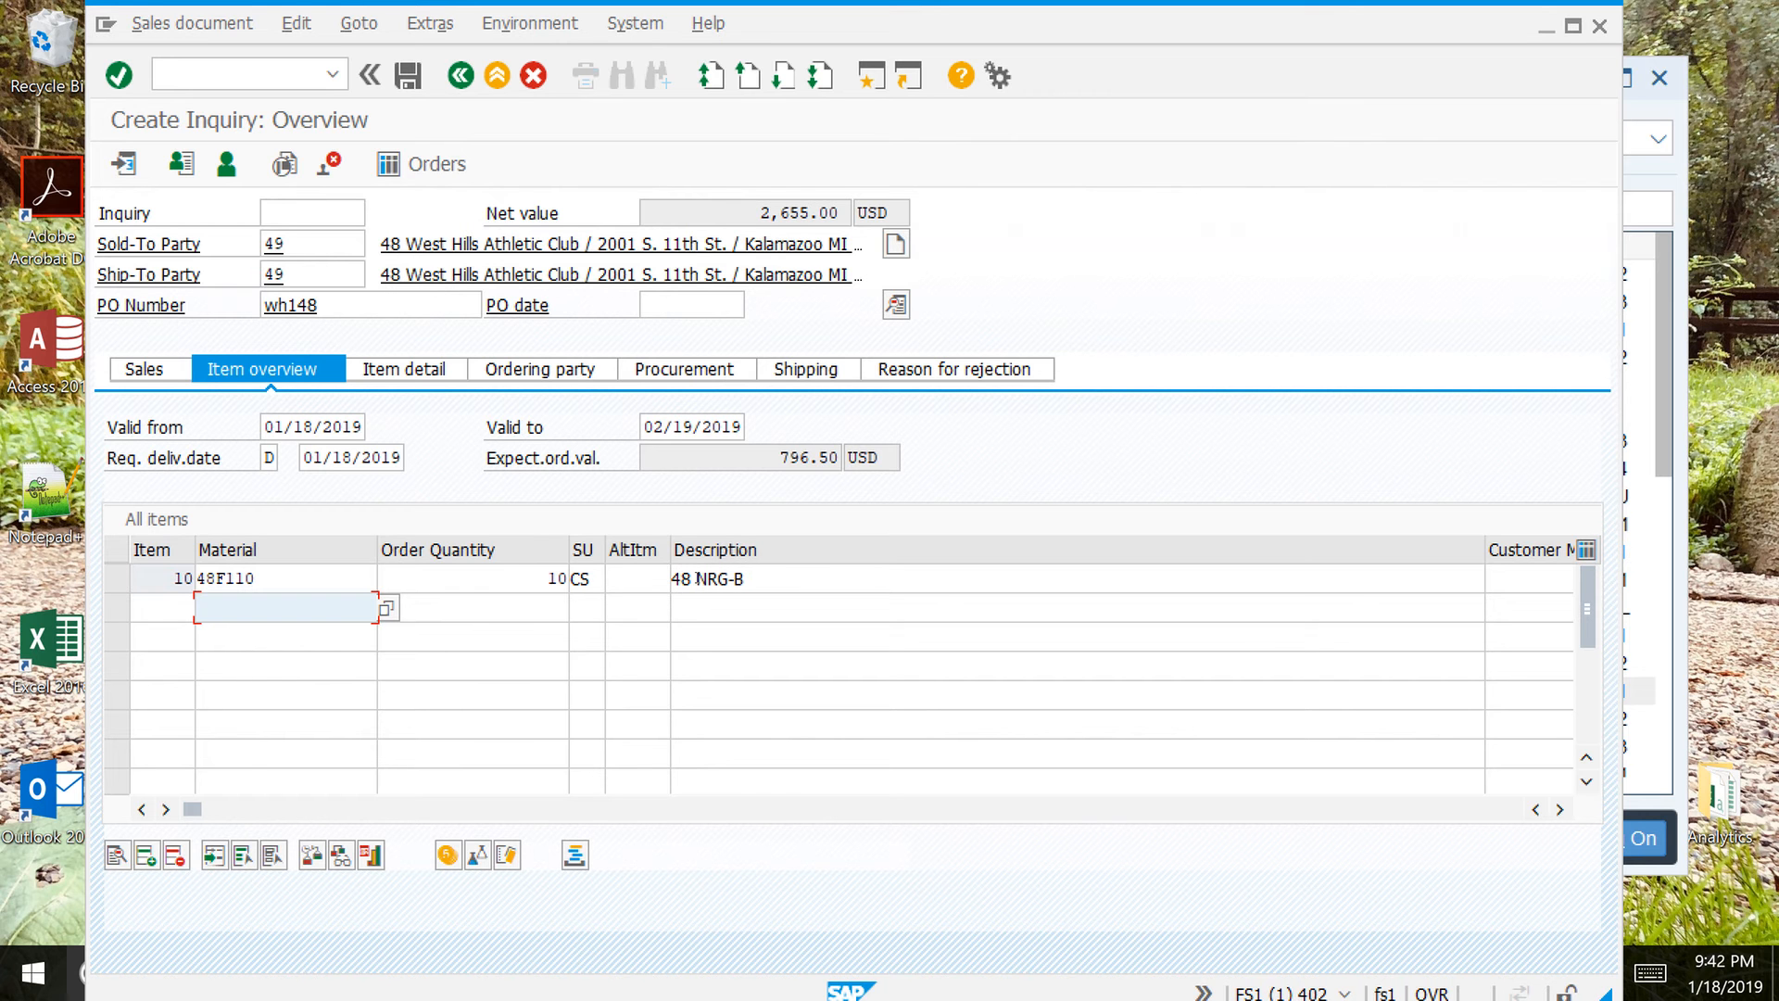
# Step: Select the 48 NRG-B line in the inquiry's item list
pyautogui.click(118, 578)
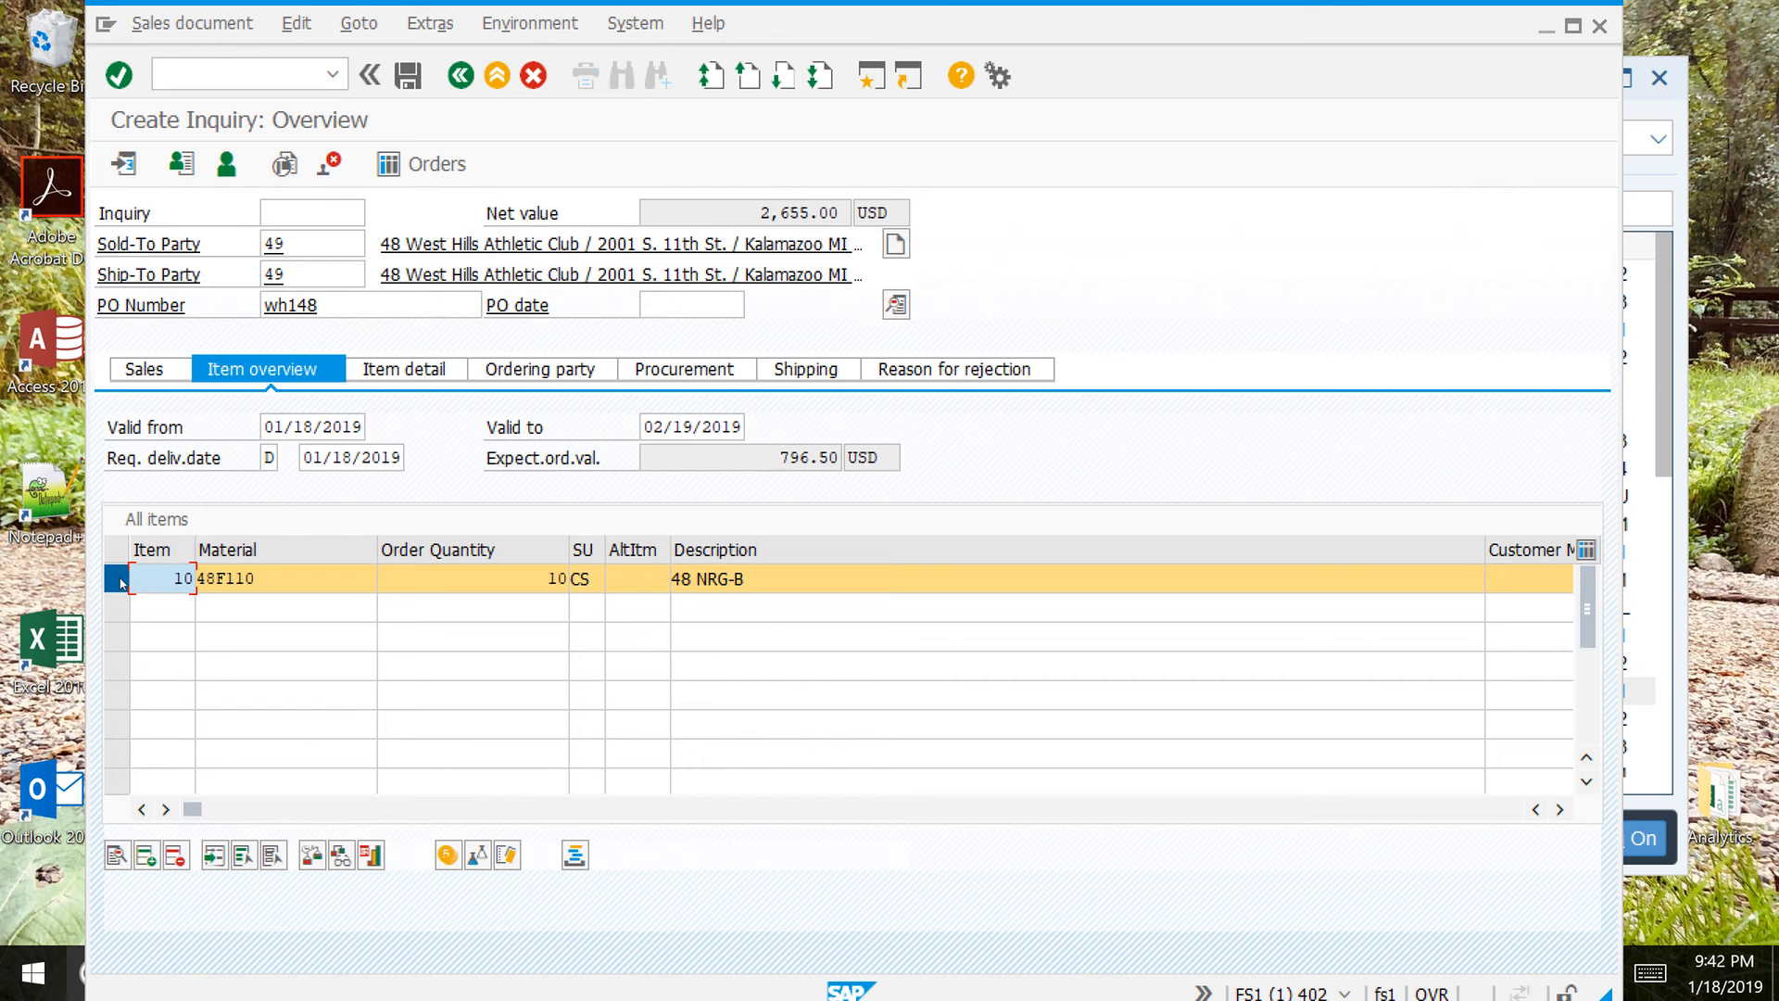